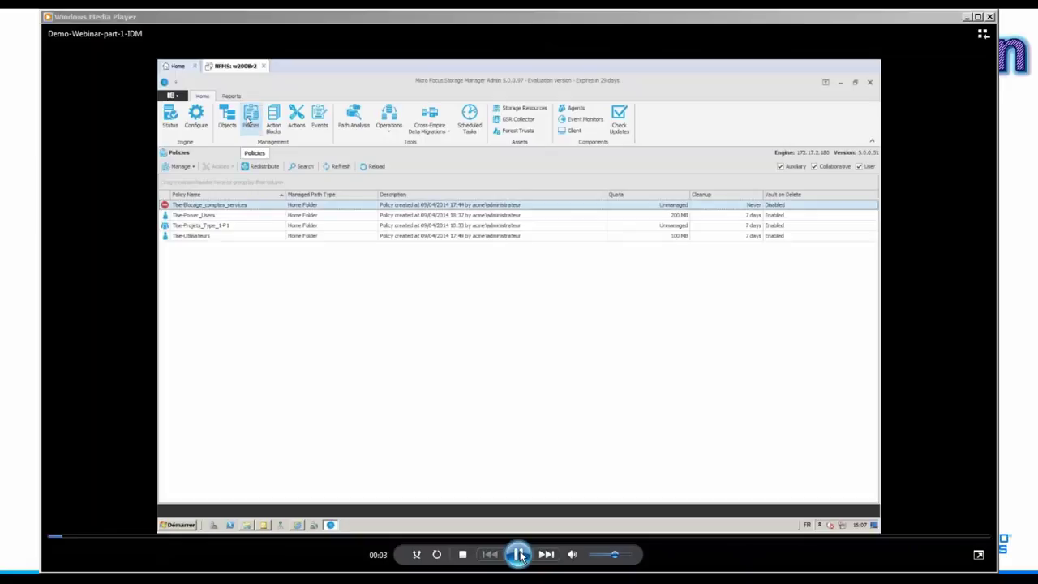
# Pause the demo video on the Tlse-Utilisateurs policy's context menu at 00:05, and continue playback to its Policy Options page at 00:10
pyautogui.click(520, 554)
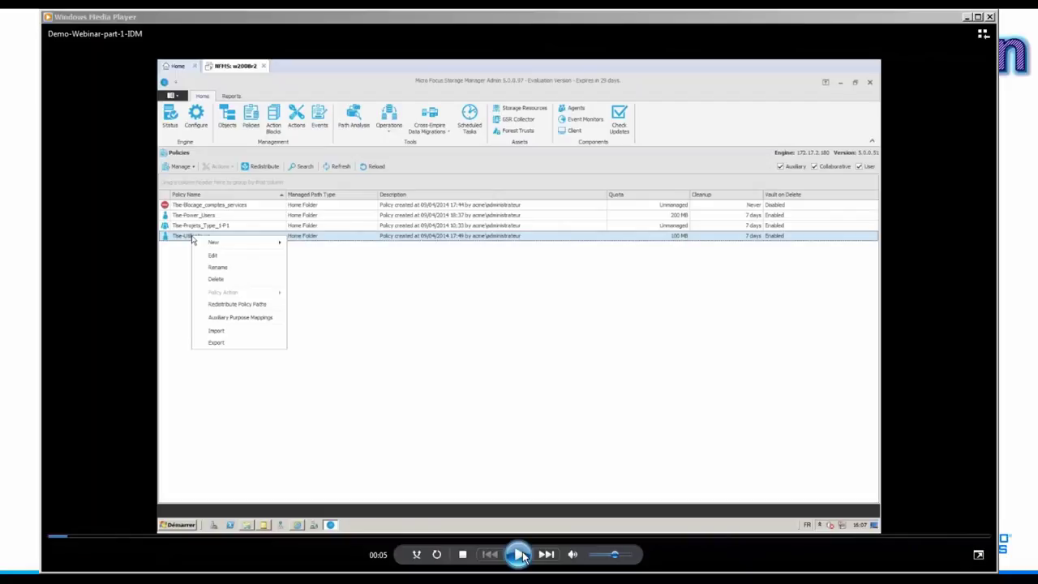
pyautogui.click(519, 555)
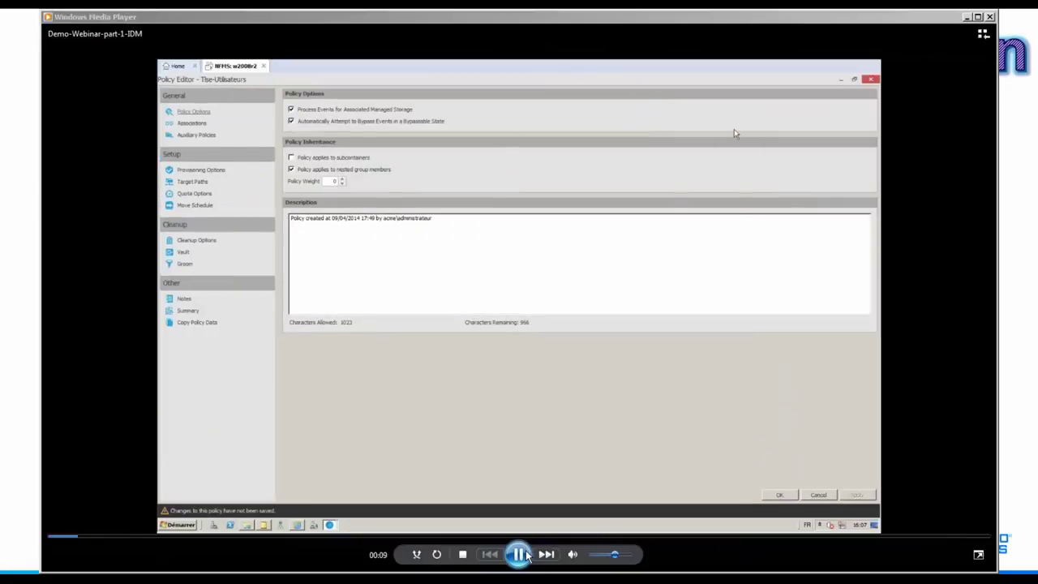
pyautogui.click(525, 555)
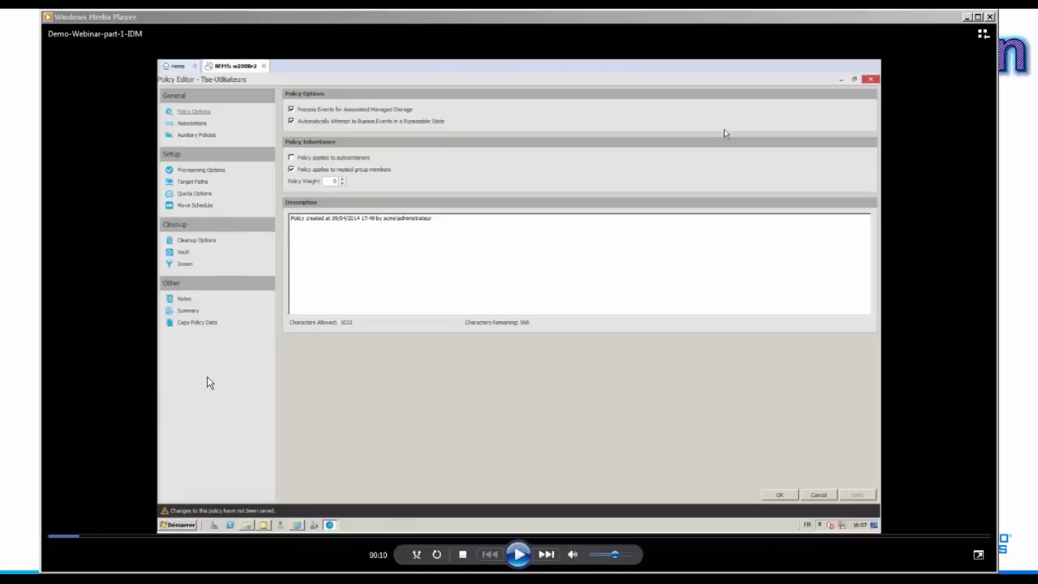
# Continue the video through the policy's Associations page, pausing there, and on to its Provisioning Options at 00:17
pyautogui.click(520, 554)
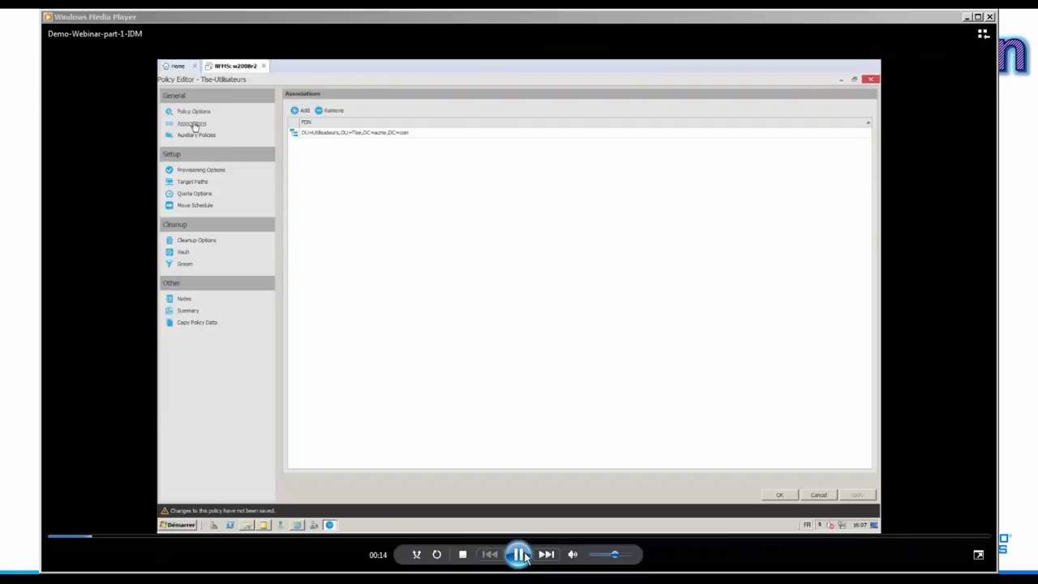
pyautogui.click(521, 554)
pyautogui.click(523, 558)
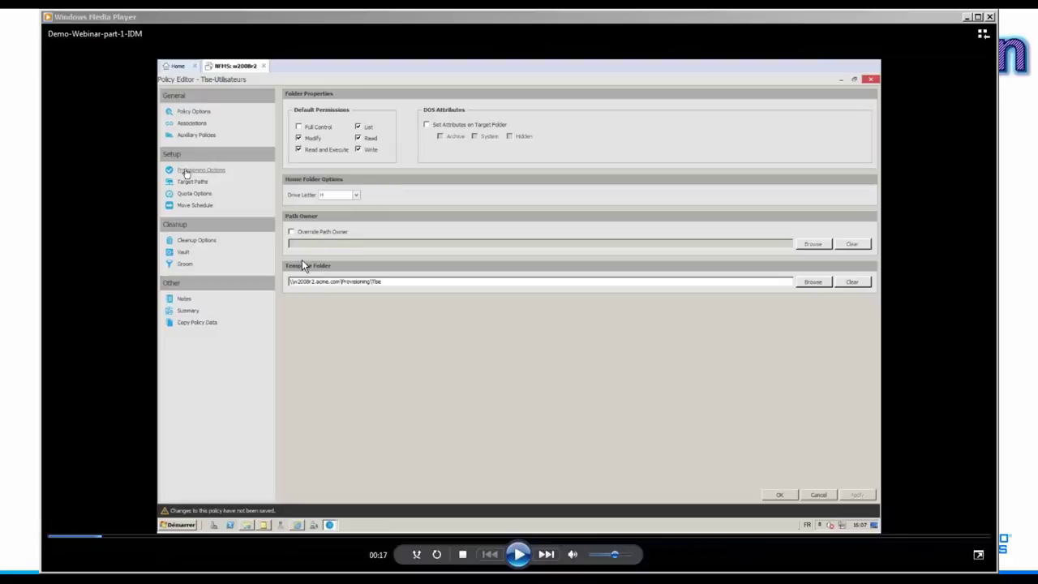
# Play the video on to the policy's Quota Options page and pause it there at 00:26
pyautogui.click(519, 553)
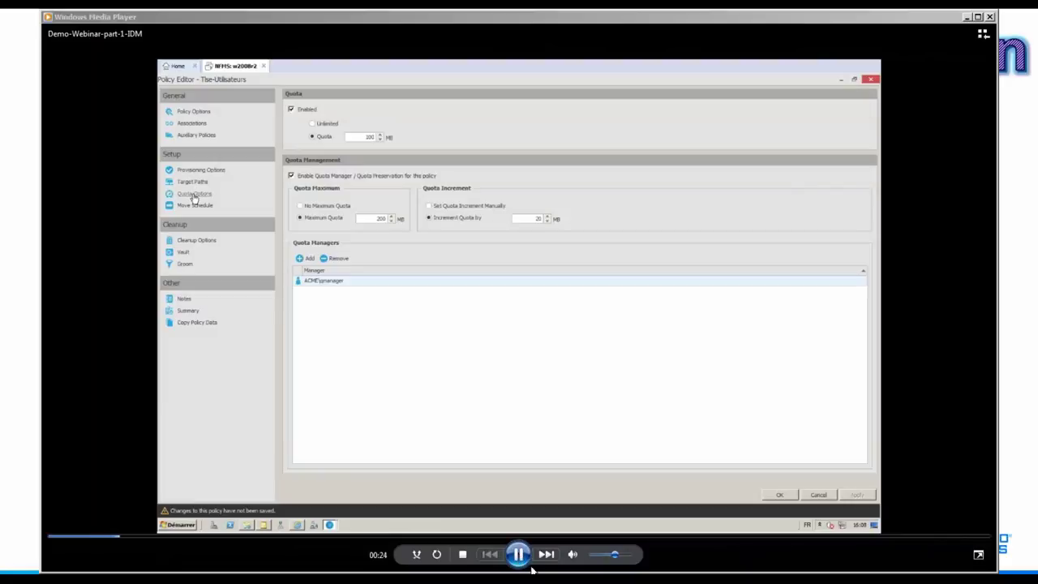
pyautogui.click(523, 562)
pyautogui.click(523, 562)
pyautogui.click(527, 562)
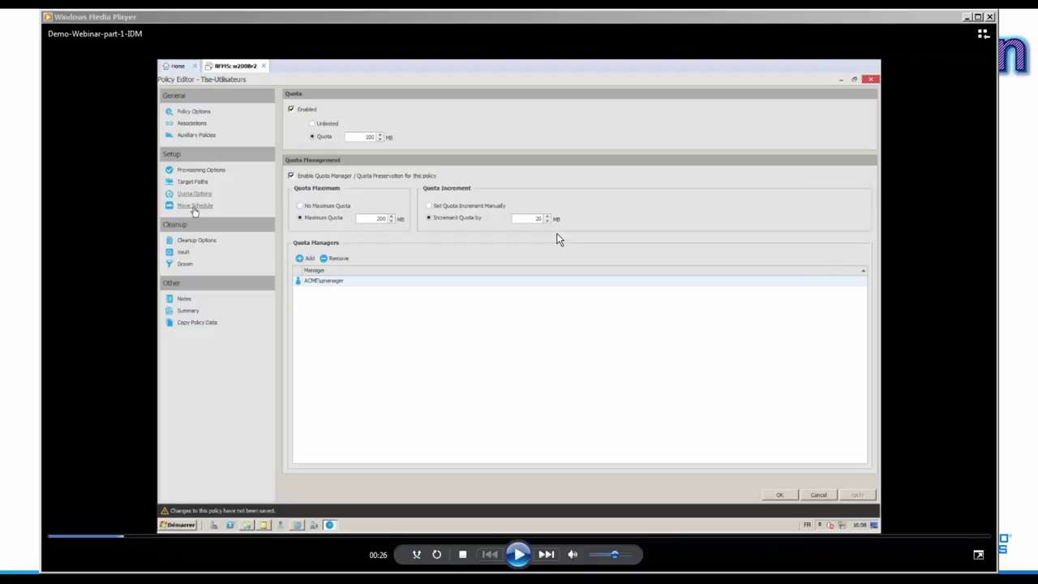
# Play the video on, pausing at the Data Move Schedule at 00:28 and at the Cleanup Options at 00:34
pyautogui.click(517, 555)
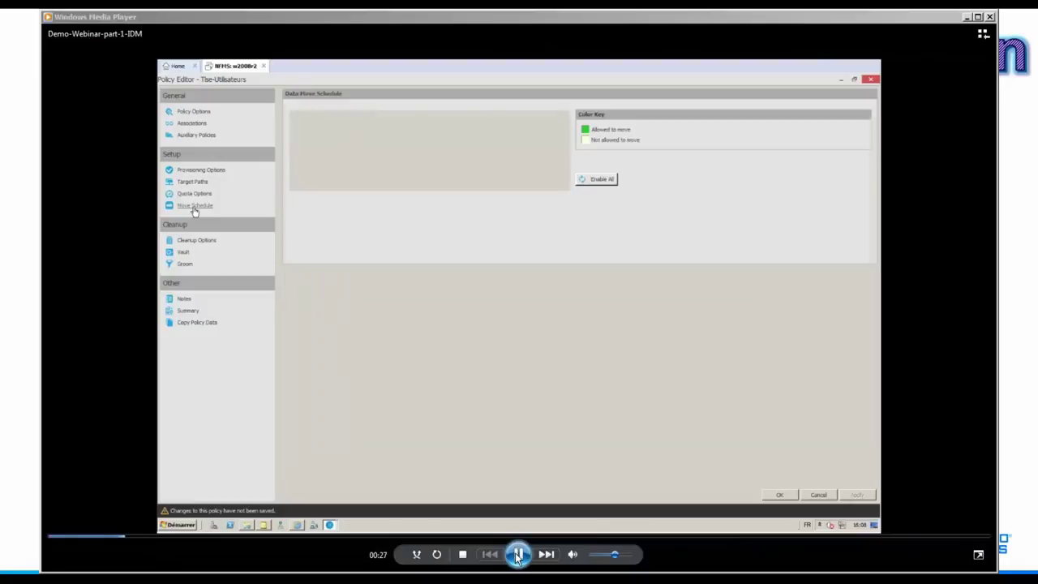
pyautogui.click(517, 555)
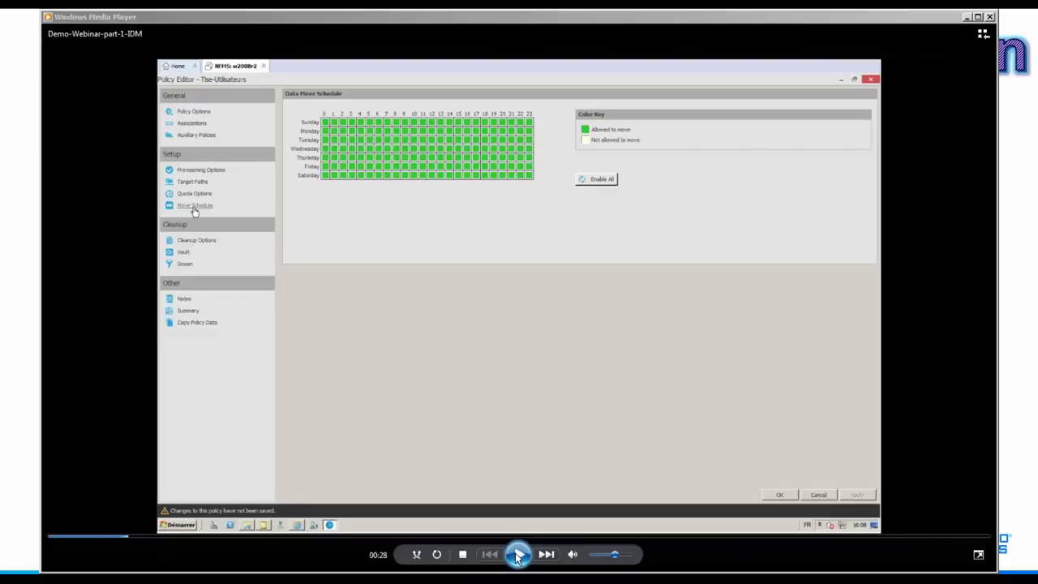
pyautogui.click(518, 555)
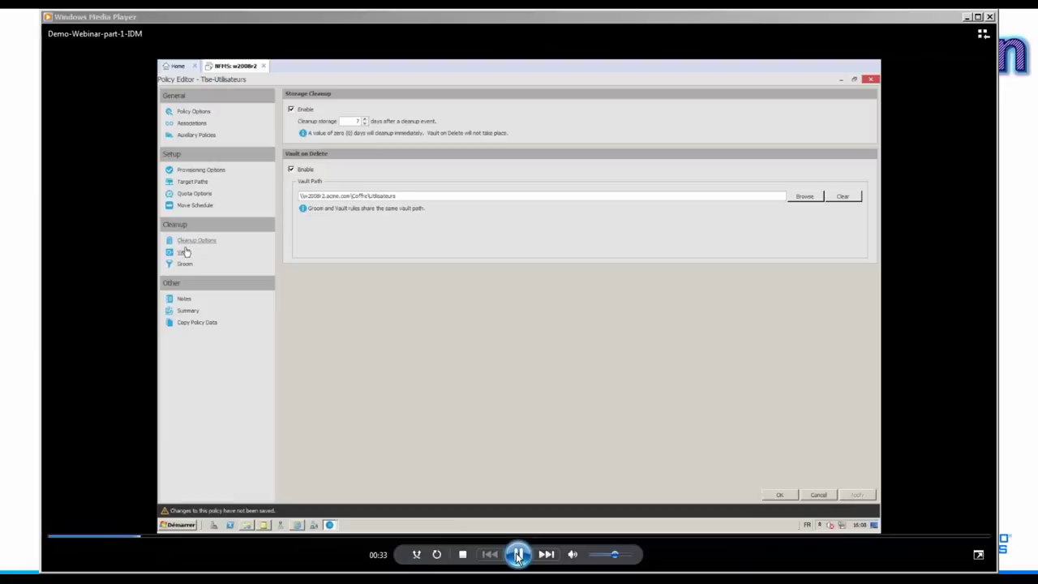
pyautogui.click(519, 555)
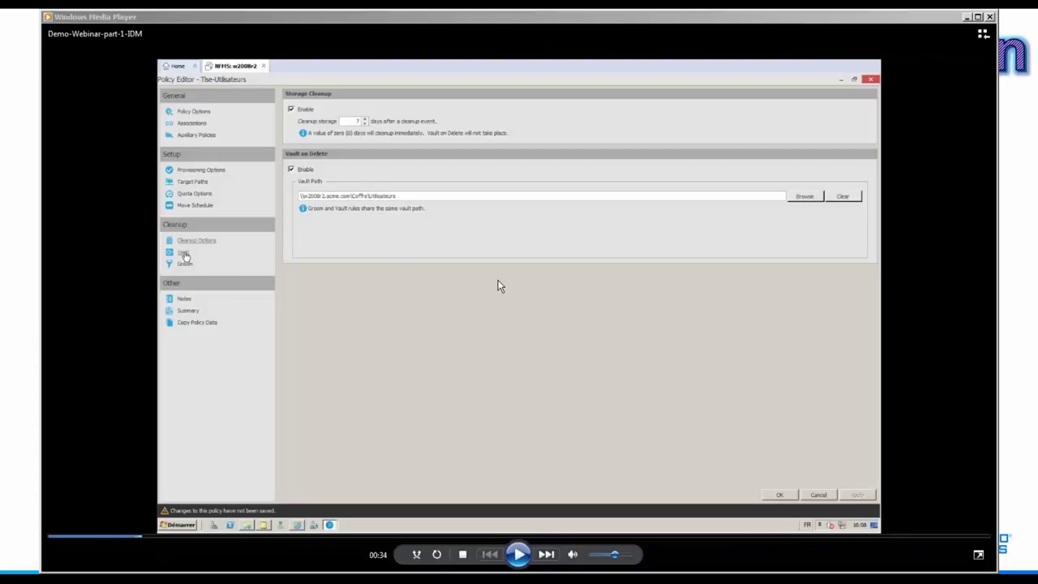
# Examine the Vault on Delete rules at 00:36, the Fichiers temporaires rule at 00:39 and its file size filter choices at 00:40
pyautogui.click(519, 554)
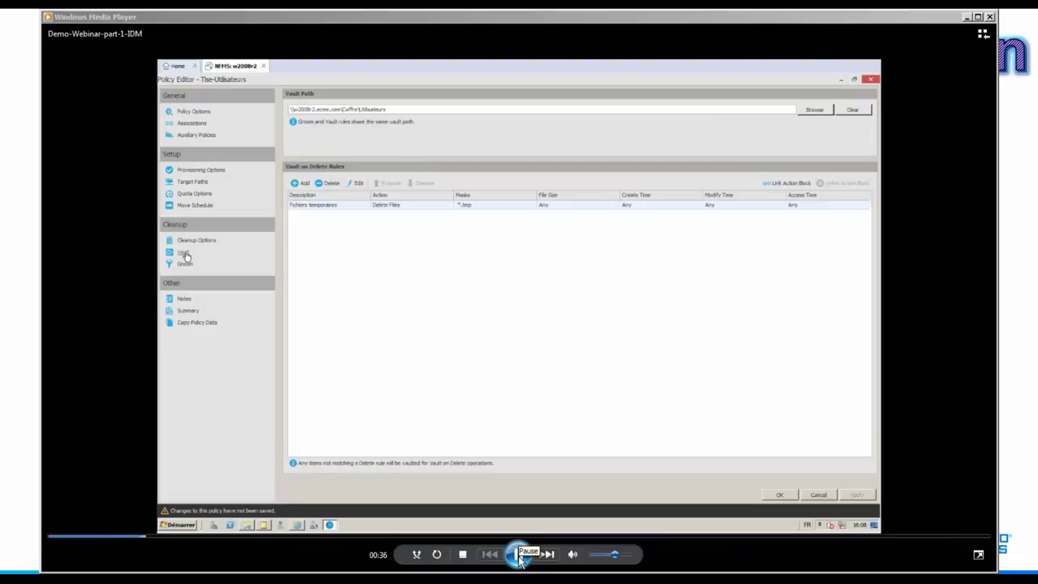
pyautogui.click(519, 554)
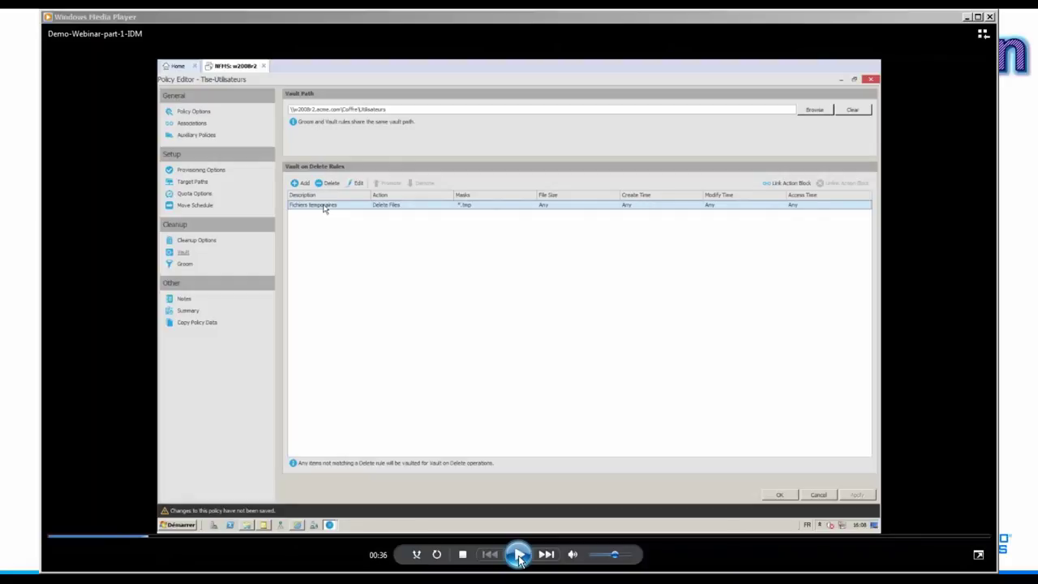
pyautogui.click(517, 556)
pyautogui.click(517, 556)
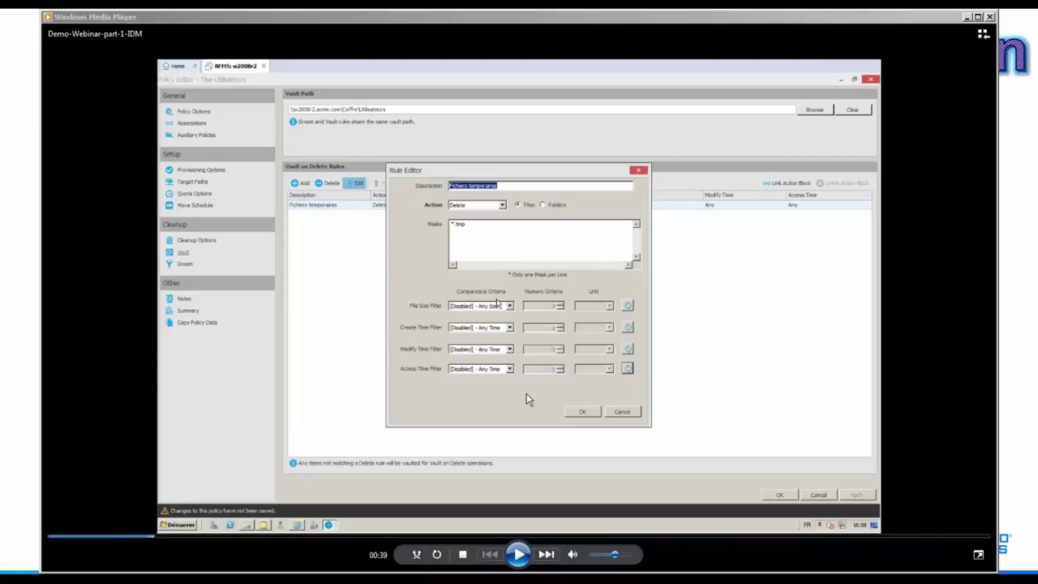
pyautogui.click(519, 555)
pyautogui.click(519, 556)
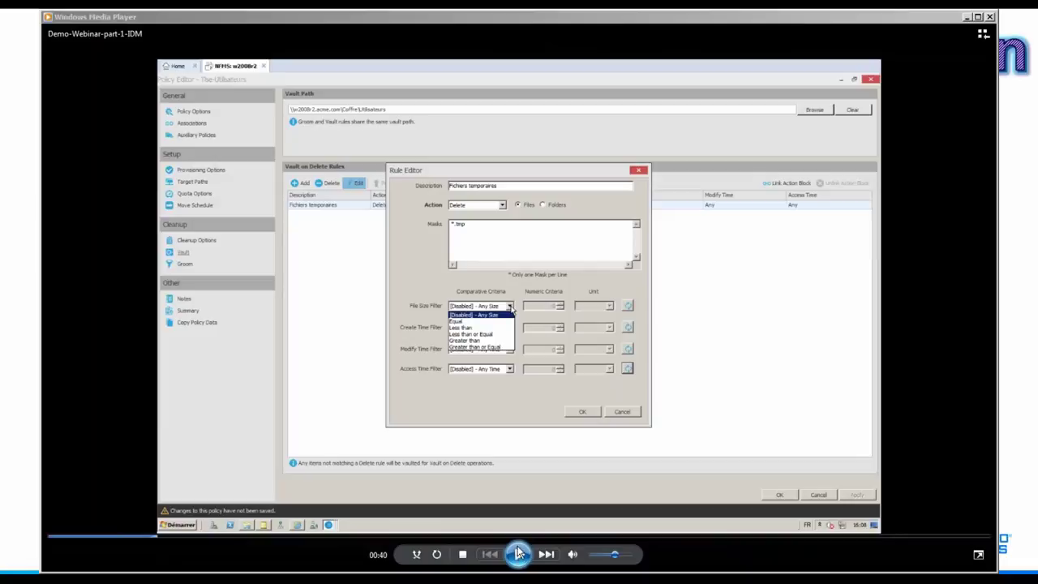
# Examine the Groom rules with the video paused at 00:47, and the Fichiers Audio rule's action choices at 00:51
pyautogui.click(520, 560)
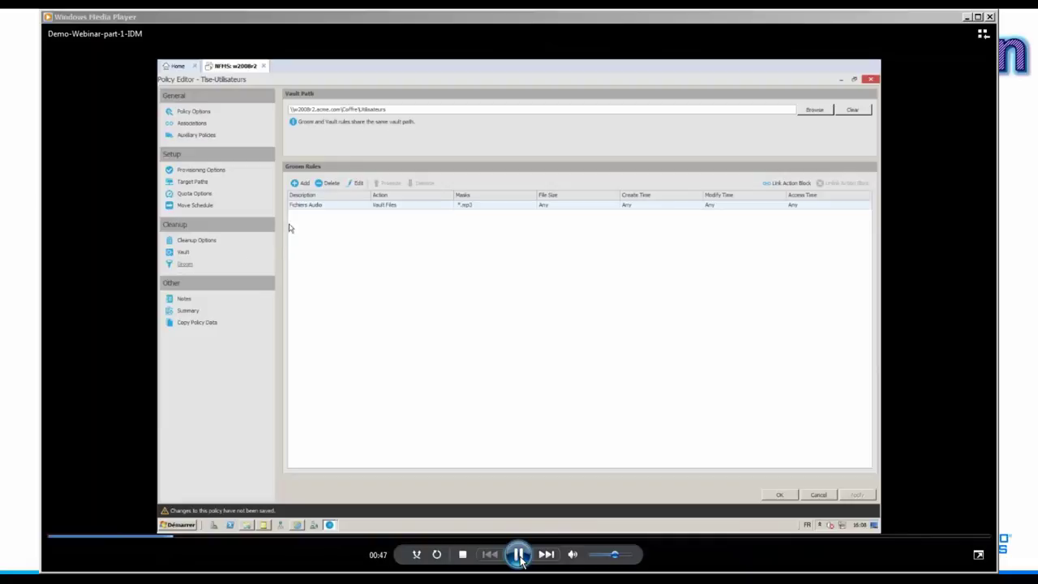
pyautogui.click(519, 556)
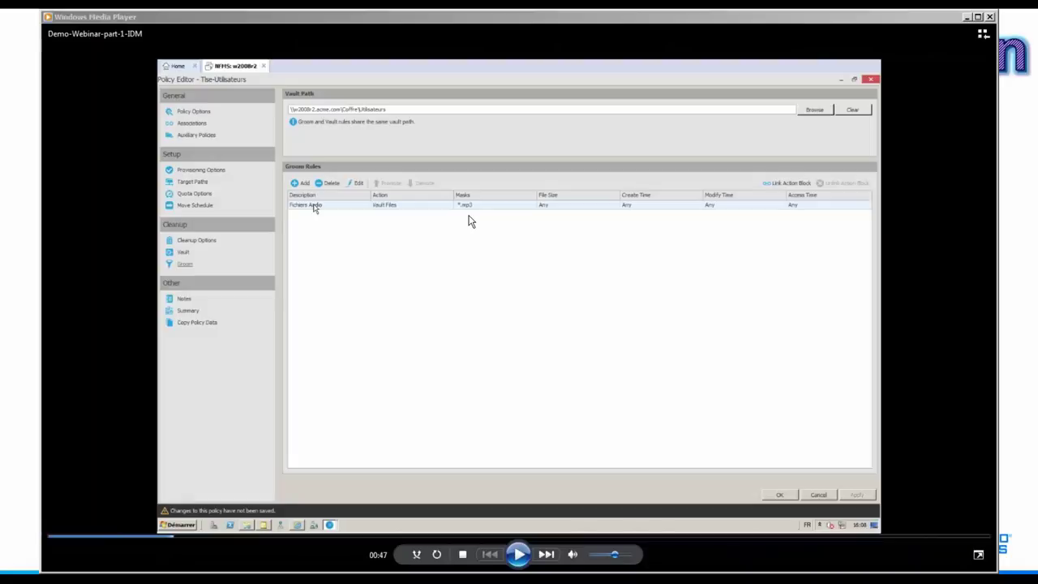
pyautogui.click(520, 557)
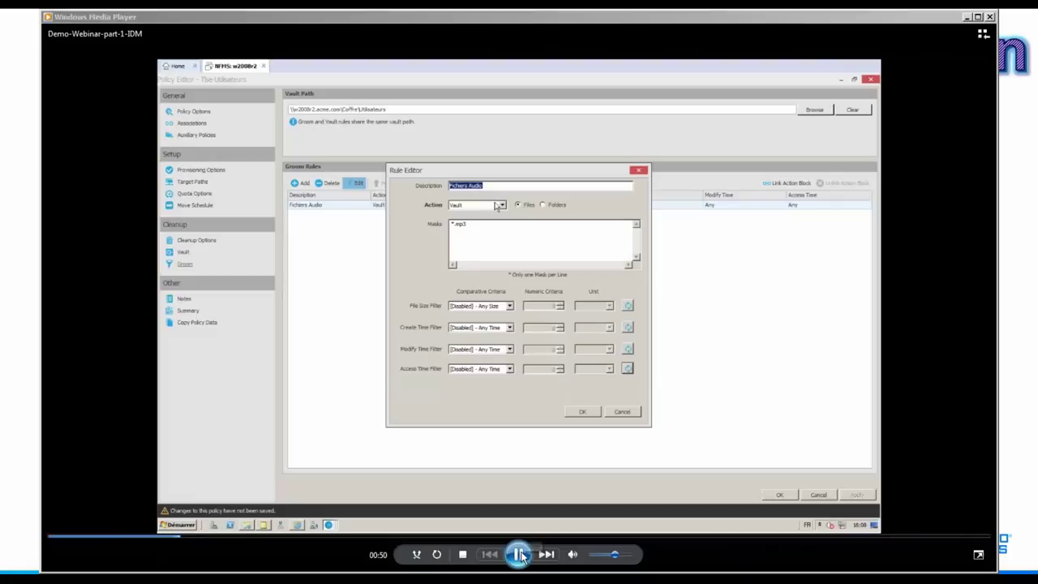
pyautogui.click(523, 555)
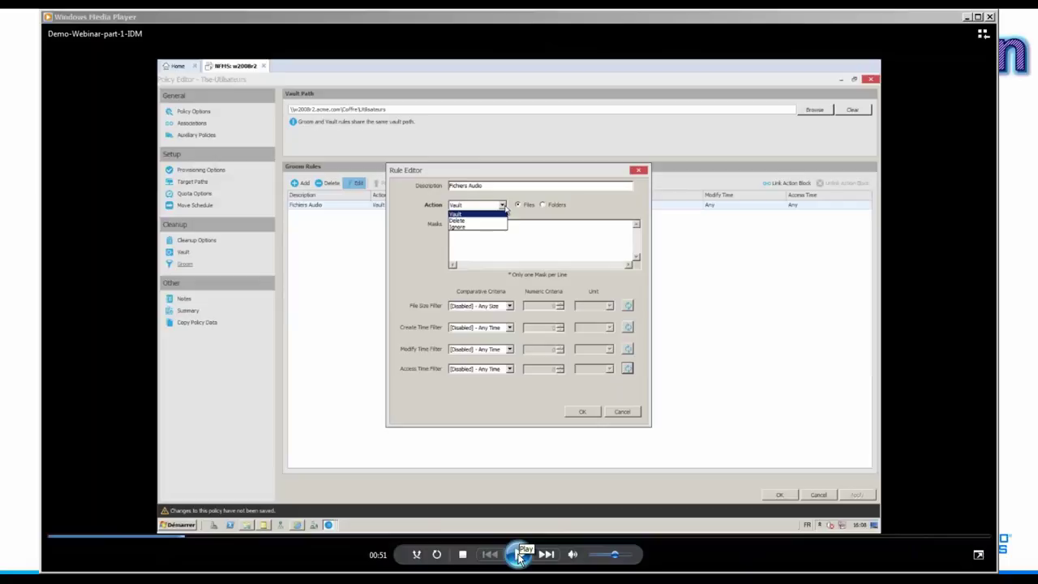
# Play the video on, pausing at the policy summary at 00:58 and at the Active Directory Utilisateurs list at 01:08
pyautogui.click(519, 555)
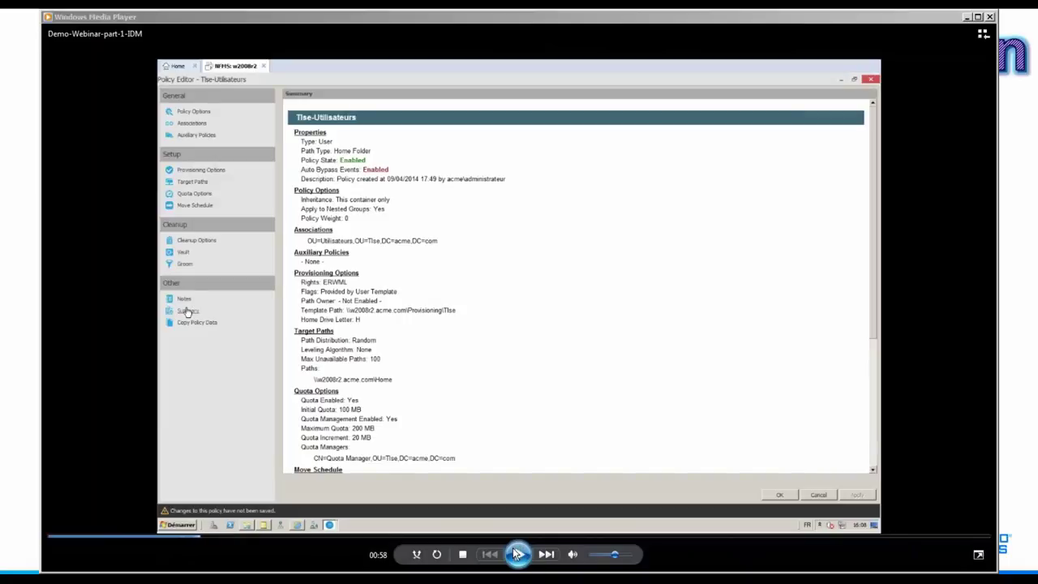
pyautogui.click(516, 554)
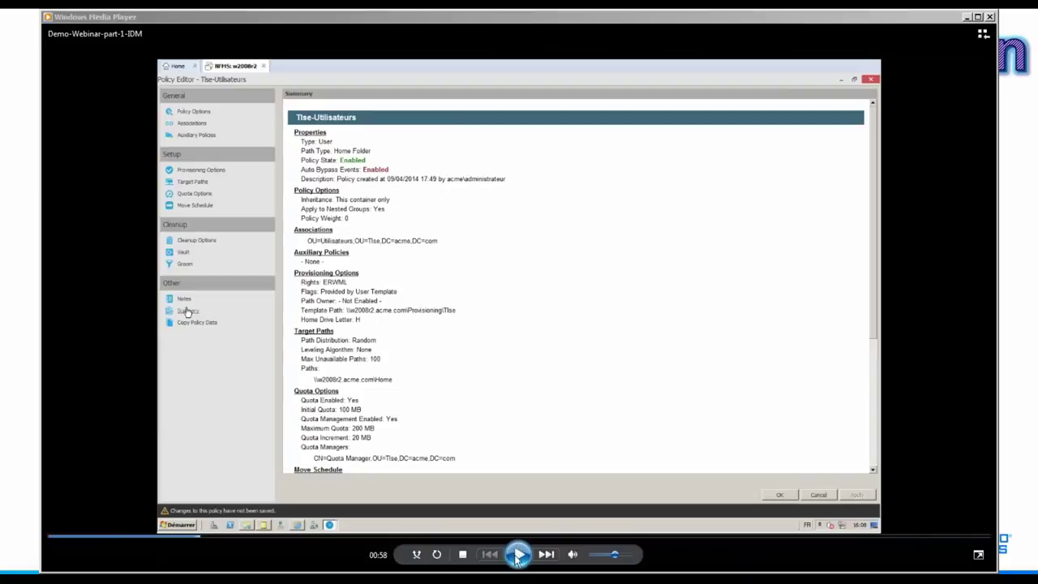
pyautogui.click(518, 556)
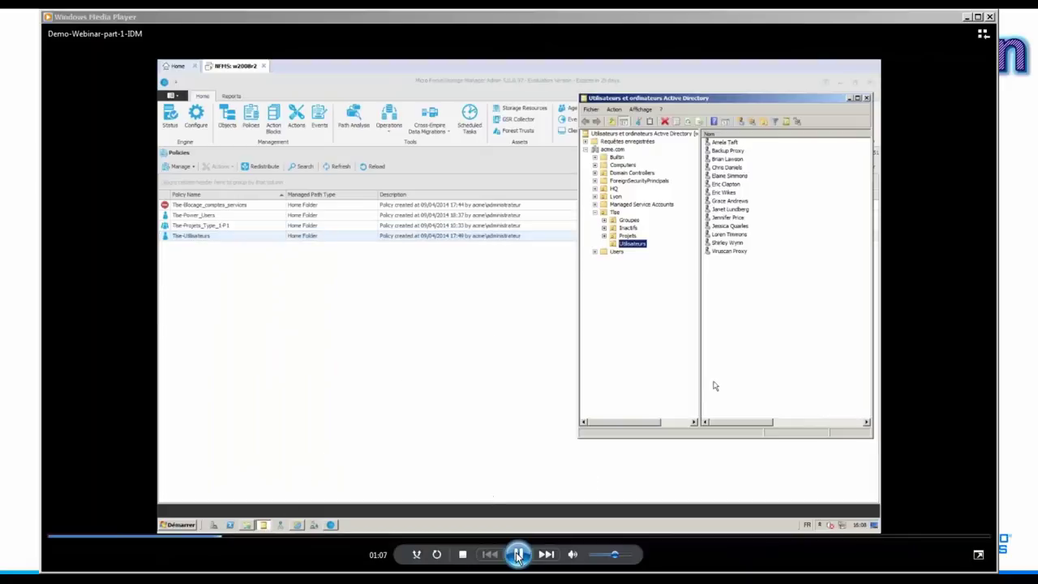
pyautogui.click(518, 554)
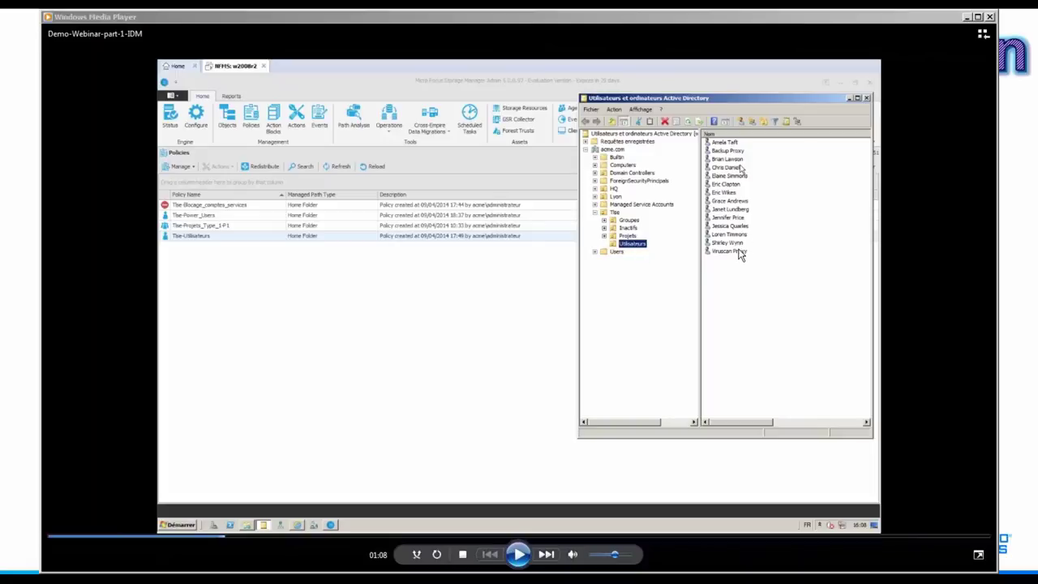
# Follow the new user's creation, pausing at the password options at 01:25, the Home folder at 01:42 and the user's folder contents at 01:47
pyautogui.click(519, 554)
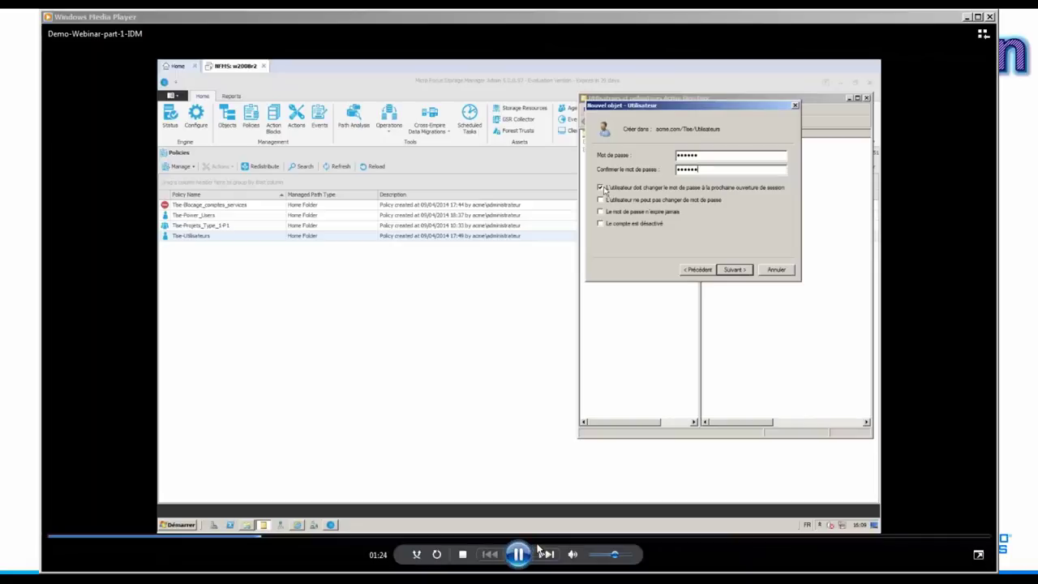
pyautogui.click(518, 555)
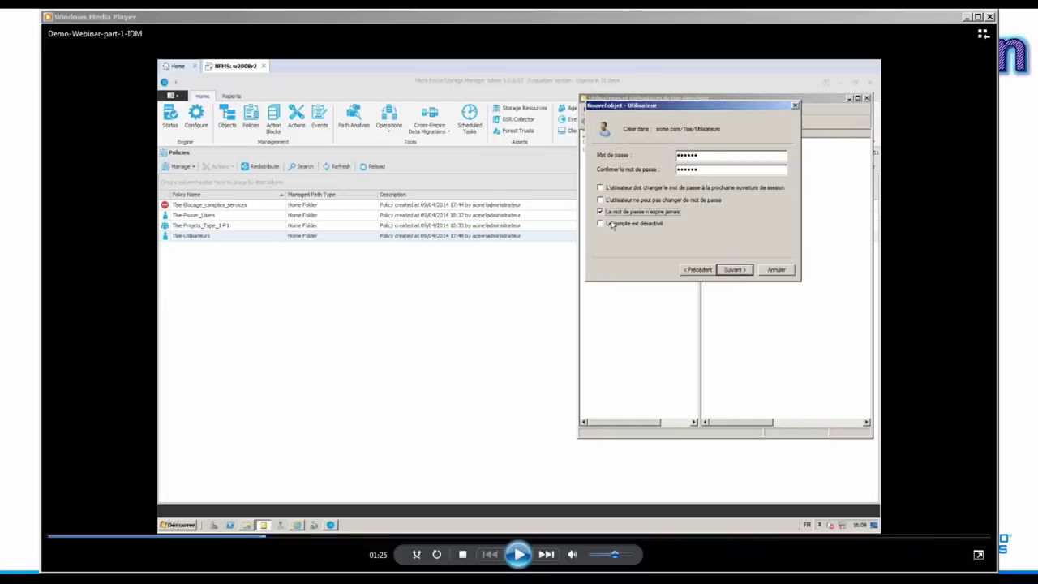
pyautogui.click(519, 558)
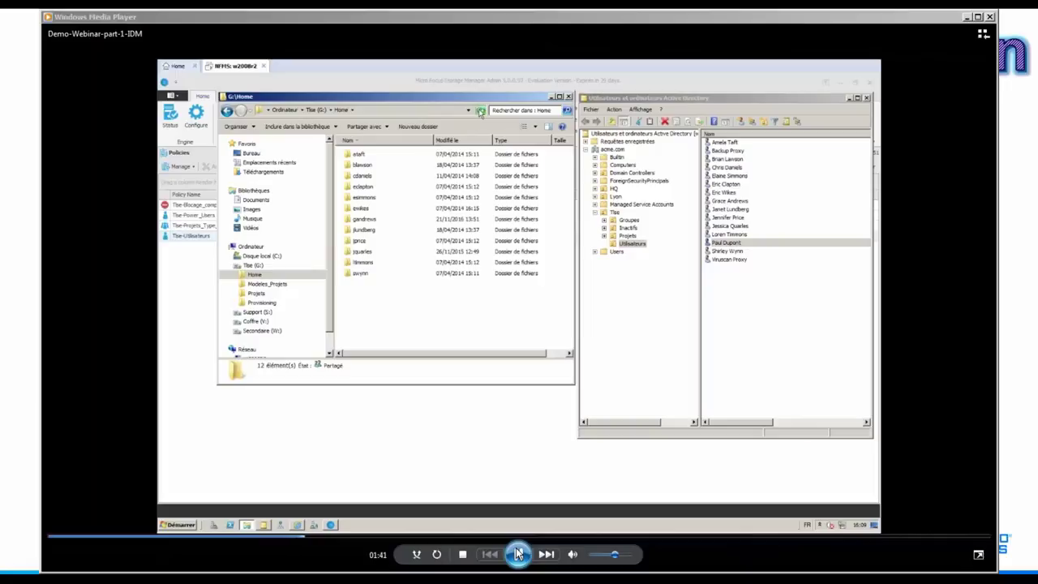
pyautogui.click(516, 553)
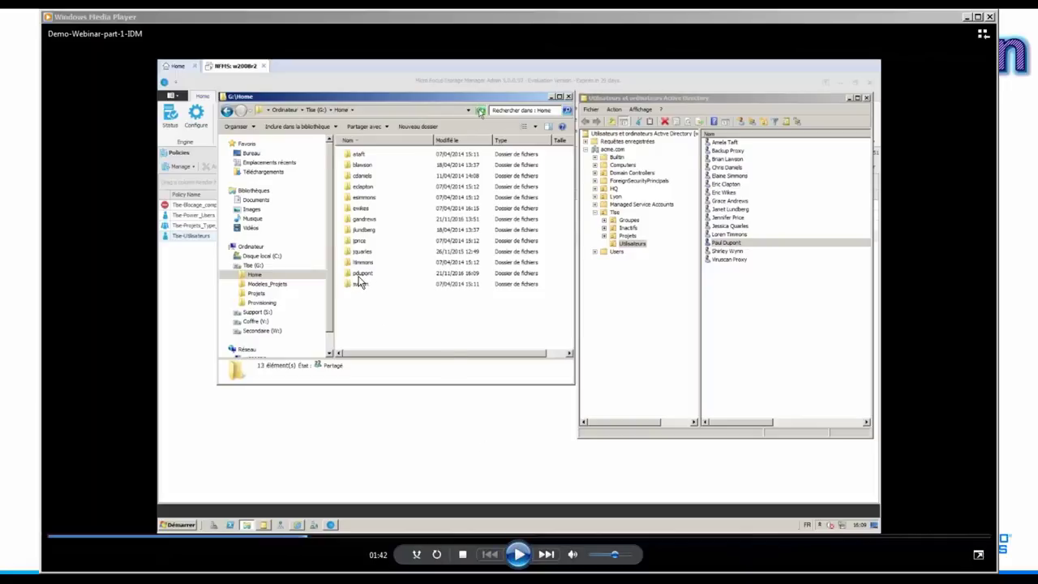
pyautogui.click(519, 553)
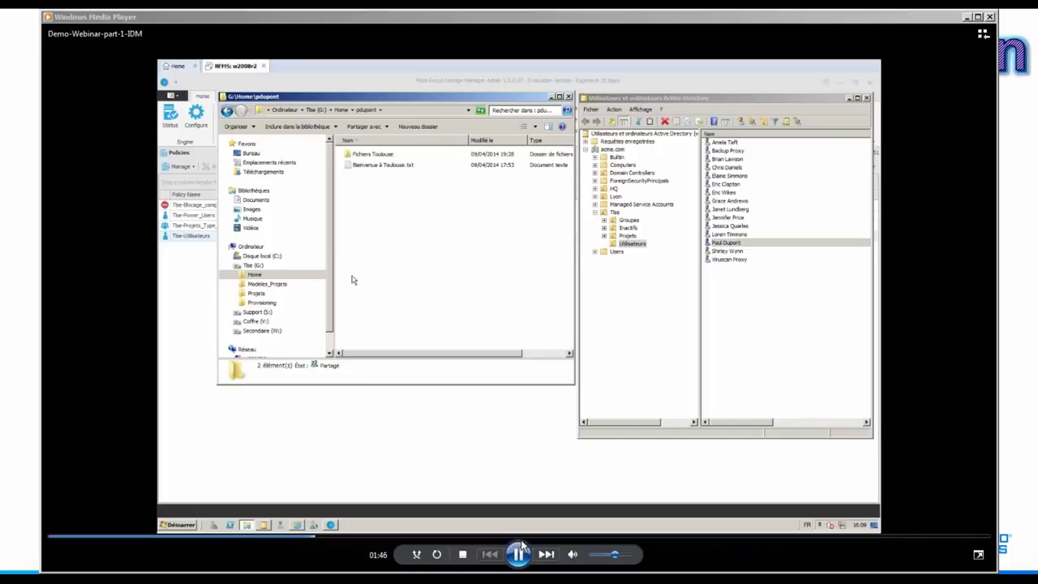
pyautogui.click(525, 553)
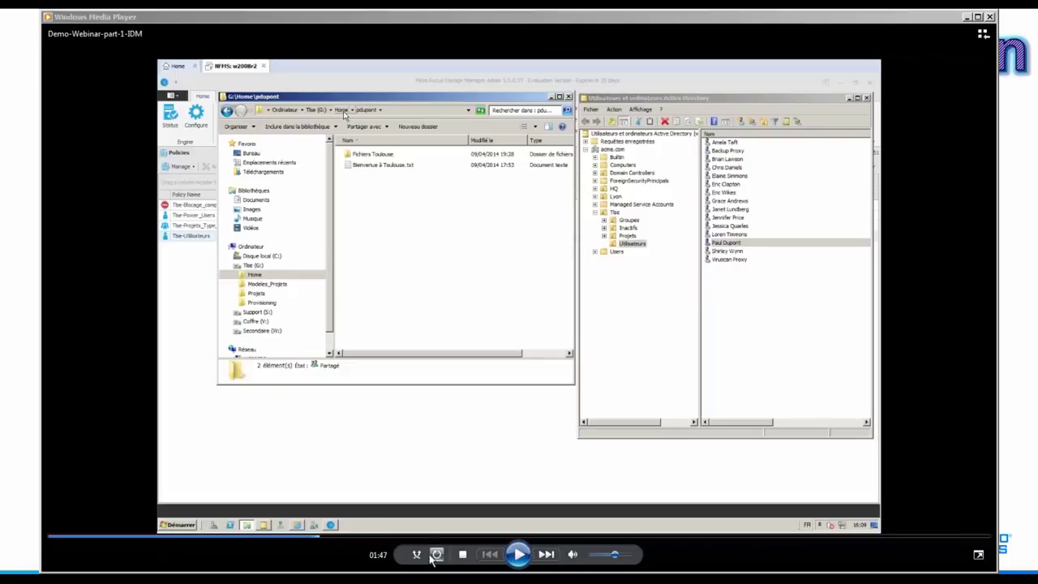
# Play the video on, pausing on the selected new user at 01:51, and continue to the account's profile properties at 01:53
pyautogui.click(520, 555)
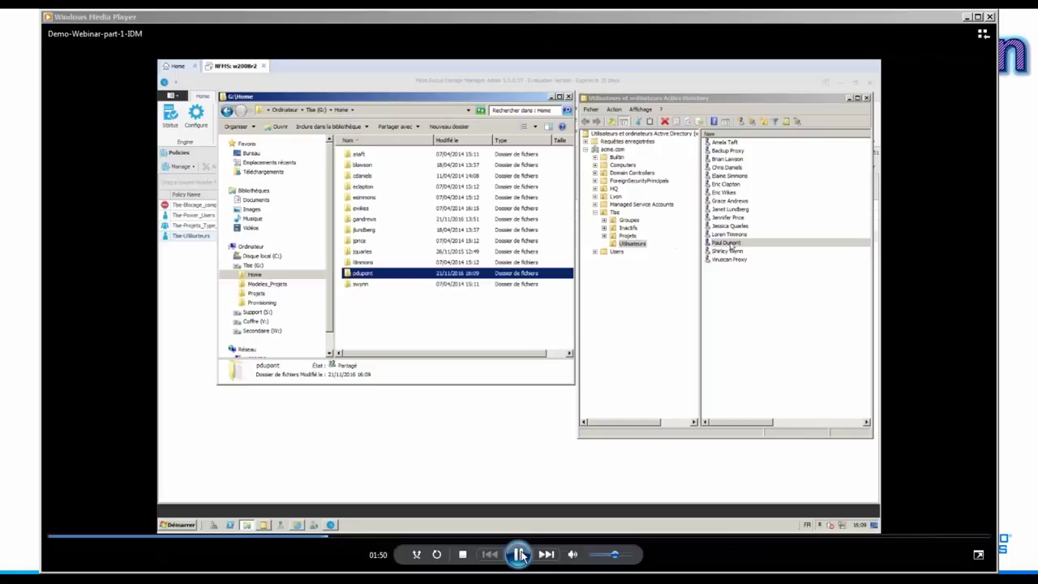
pyautogui.click(520, 554)
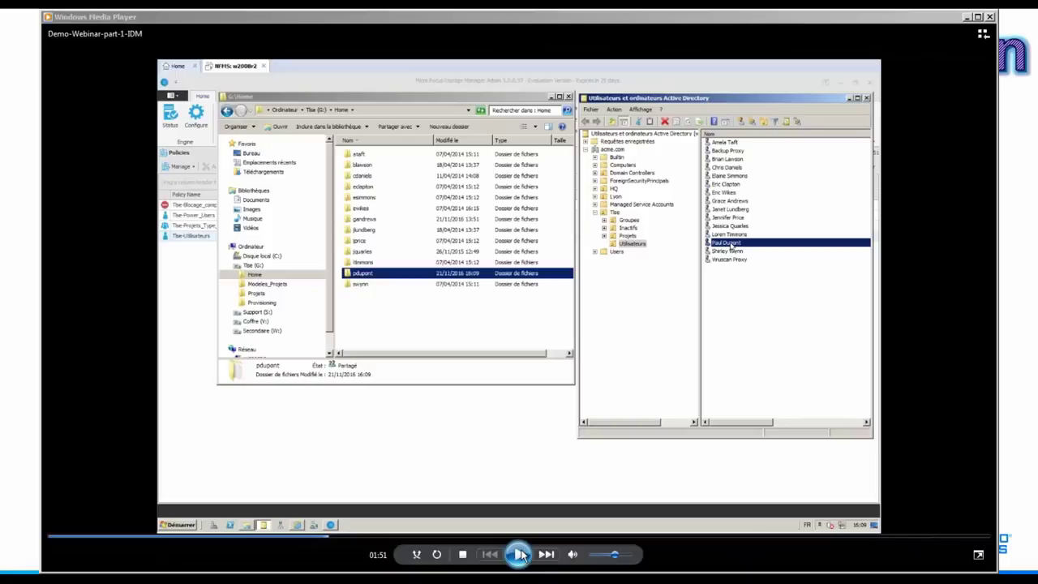
pyautogui.click(521, 554)
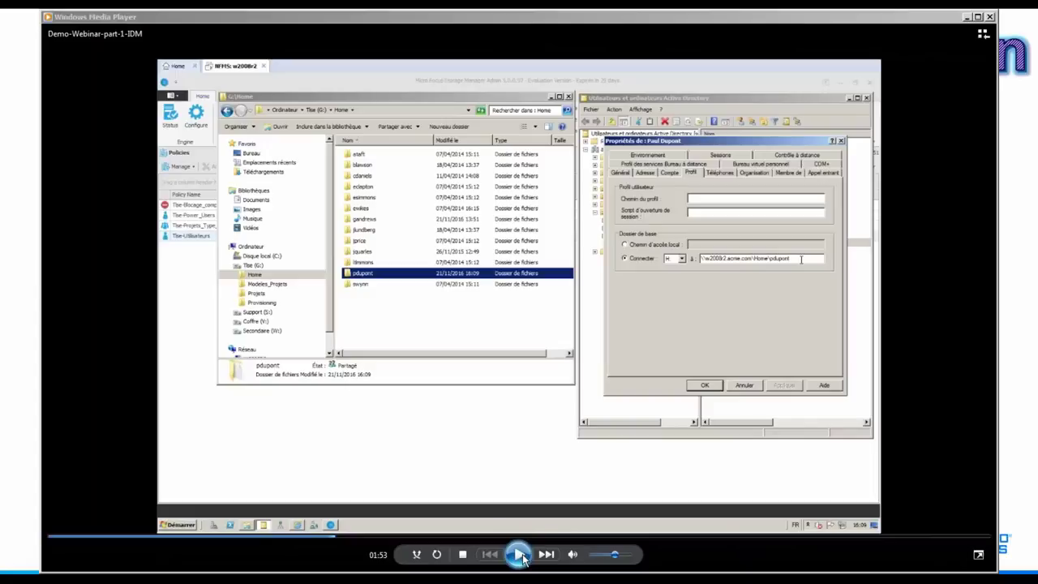
# Follow the user's deletion, pausing at the refreshed Home folder at 02:10 and at the vault's Utilisateurs folder at 02:16
pyautogui.click(519, 555)
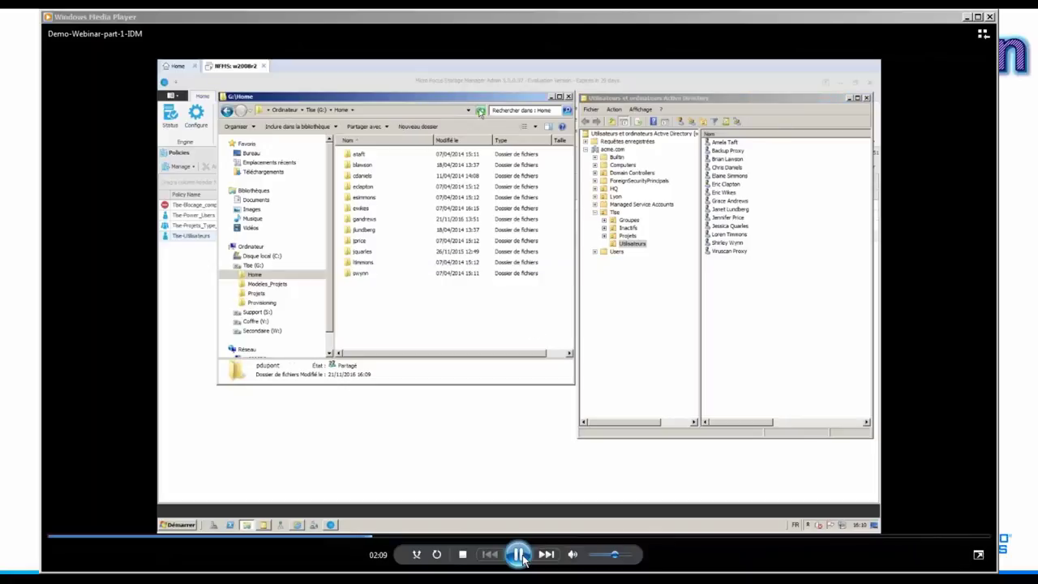
pyautogui.click(521, 558)
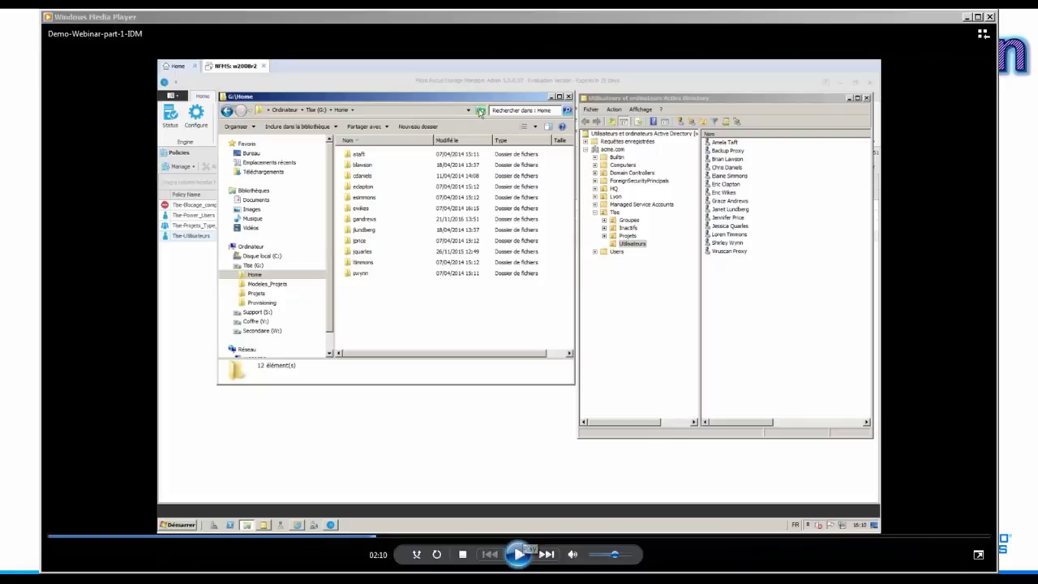
pyautogui.click(520, 553)
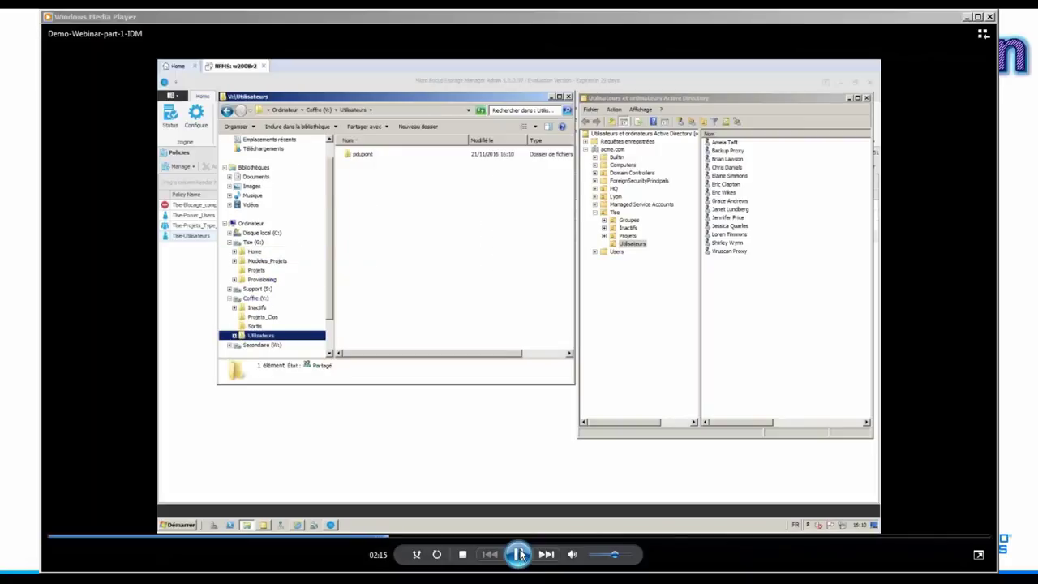
pyautogui.click(519, 554)
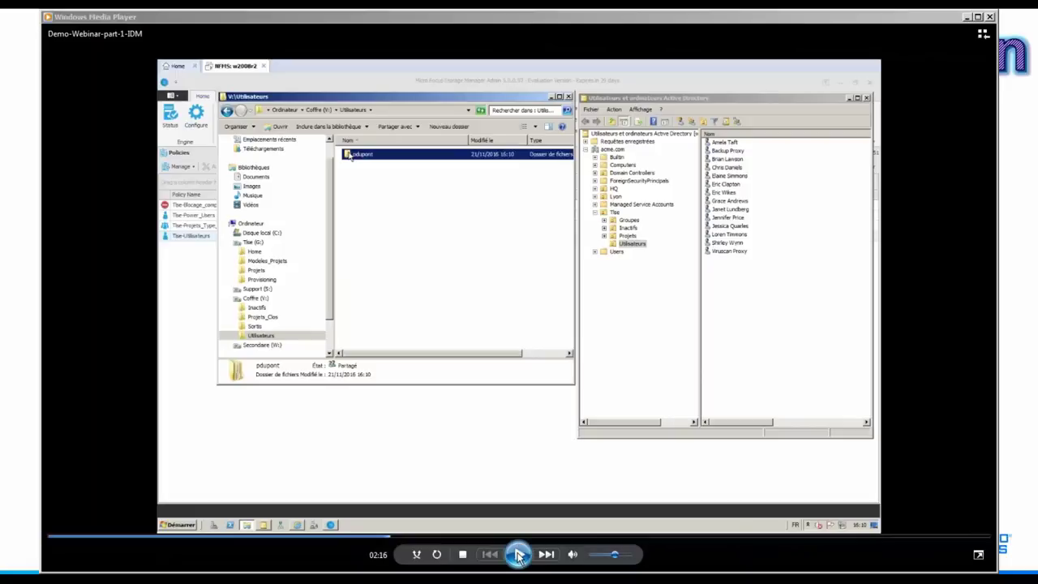
# Play the video on to the policy list, pausing as the Tlse-Projets_Type_1-P1 policy opens at 02:22
pyautogui.click(521, 555)
pyautogui.click(519, 554)
pyautogui.click(520, 555)
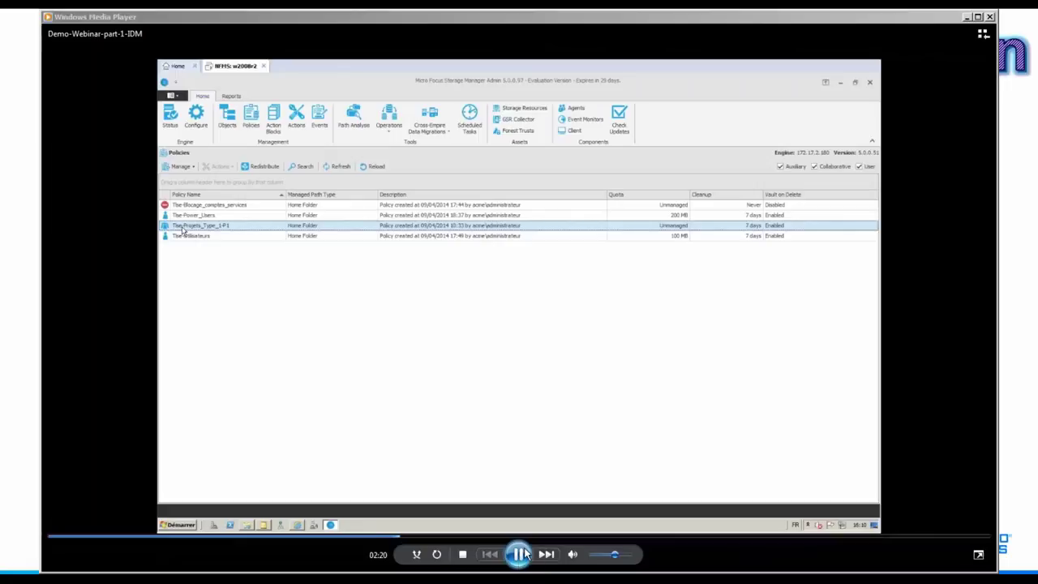
pyautogui.click(520, 554)
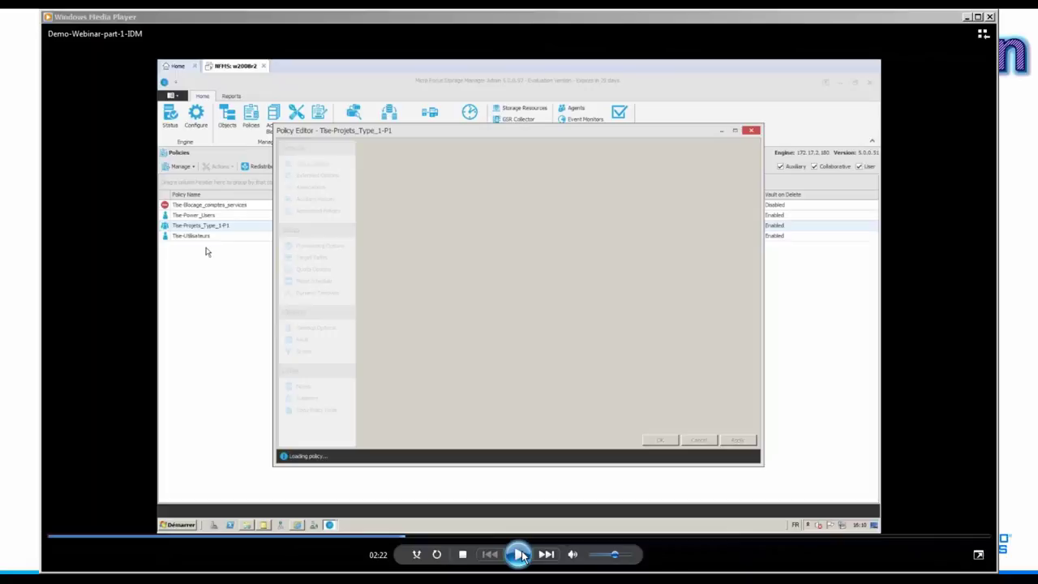
# Examine the project policy's options at 02:26, its associations at about 02:28 and its provisioning options at 02:34
pyautogui.click(520, 554)
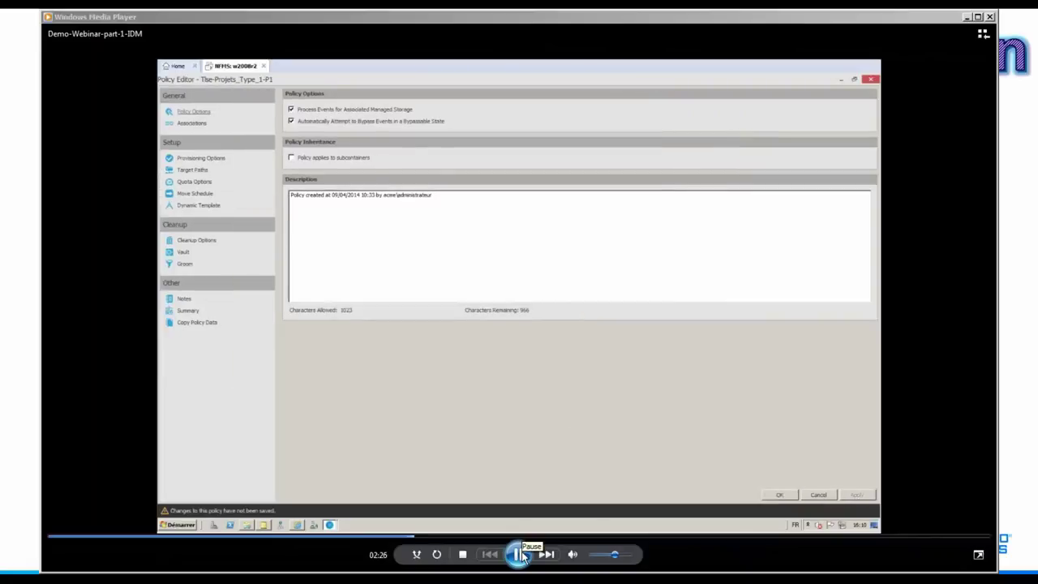
pyautogui.click(523, 553)
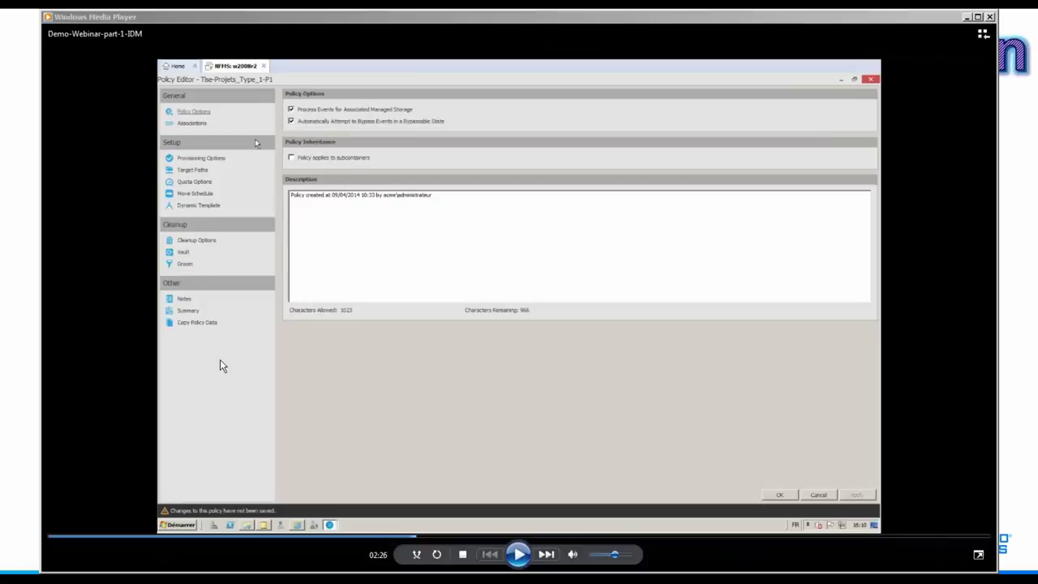
pyautogui.click(516, 557)
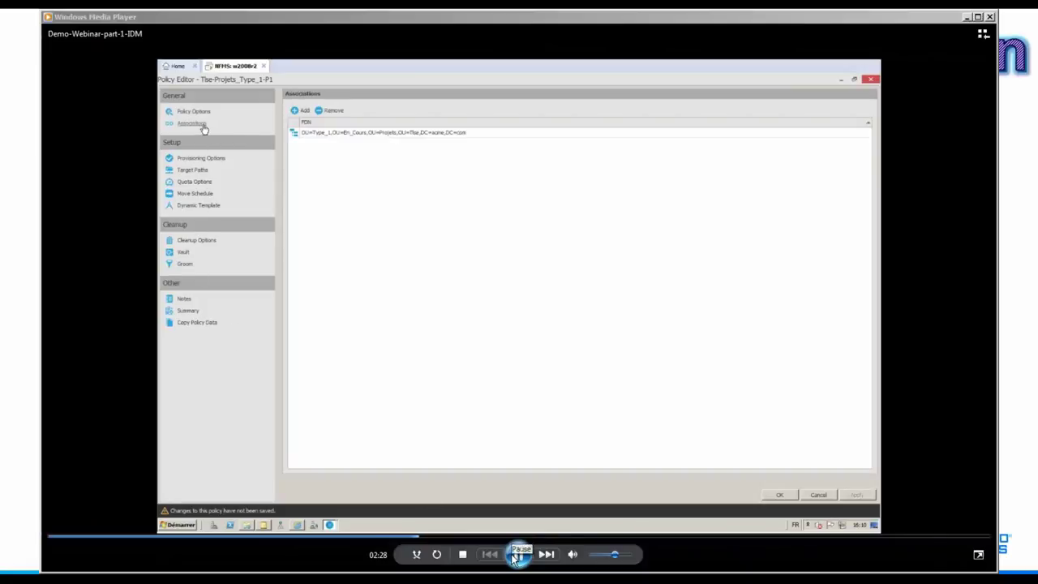
pyautogui.click(514, 556)
pyautogui.click(520, 555)
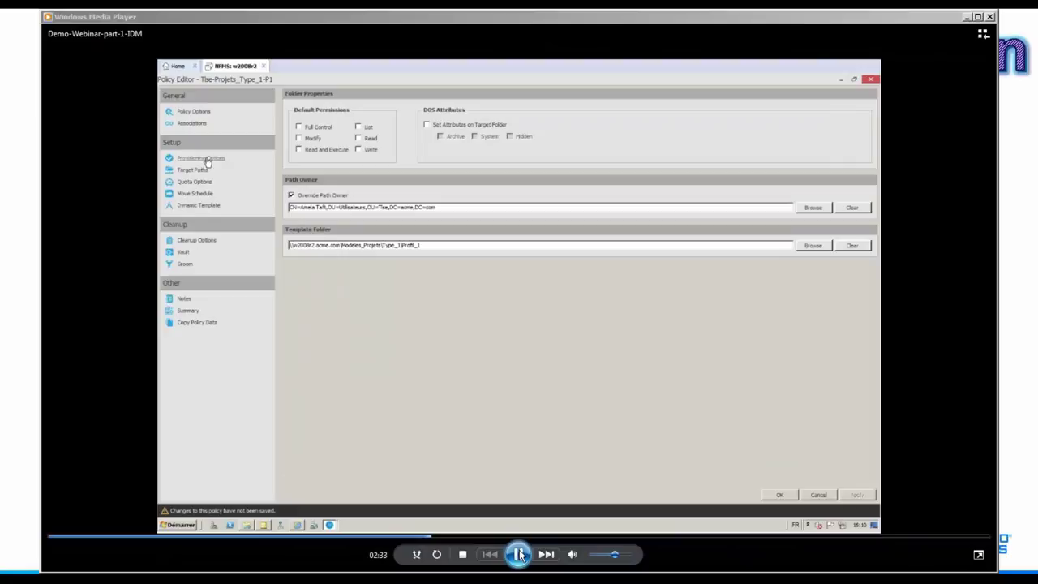
pyautogui.click(519, 556)
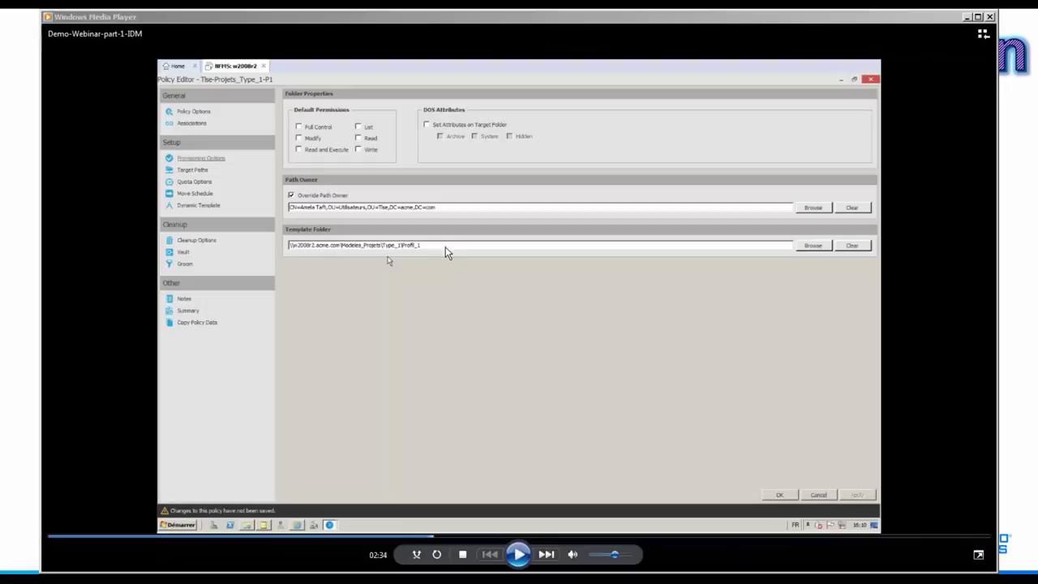
# Examine the Profil_1 template folder structure at 02:52, pausing again at the Manager folder at 02:54 and at Project_Documents at about 02:57
pyautogui.click(520, 555)
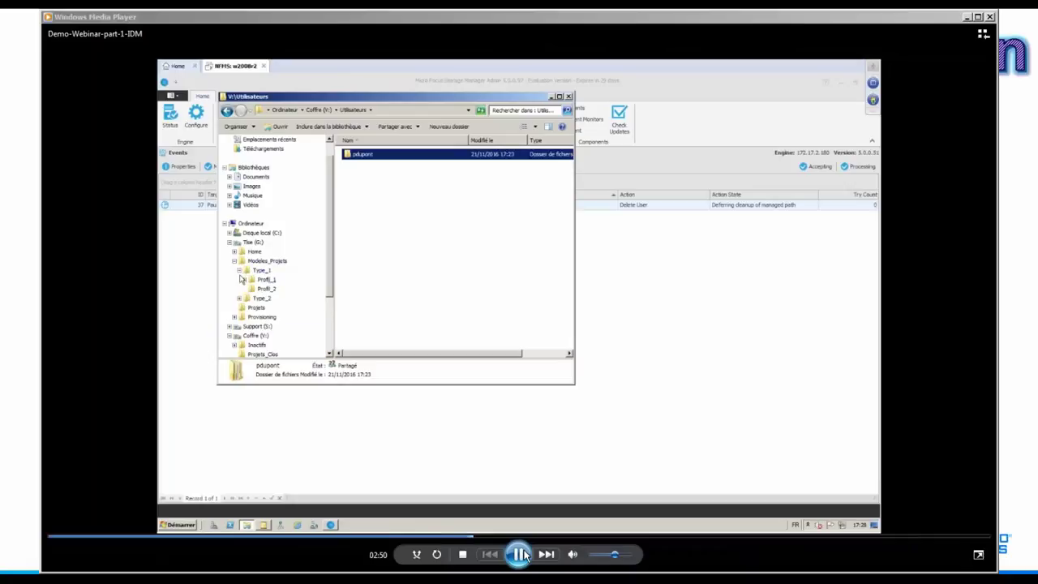
pyautogui.click(520, 554)
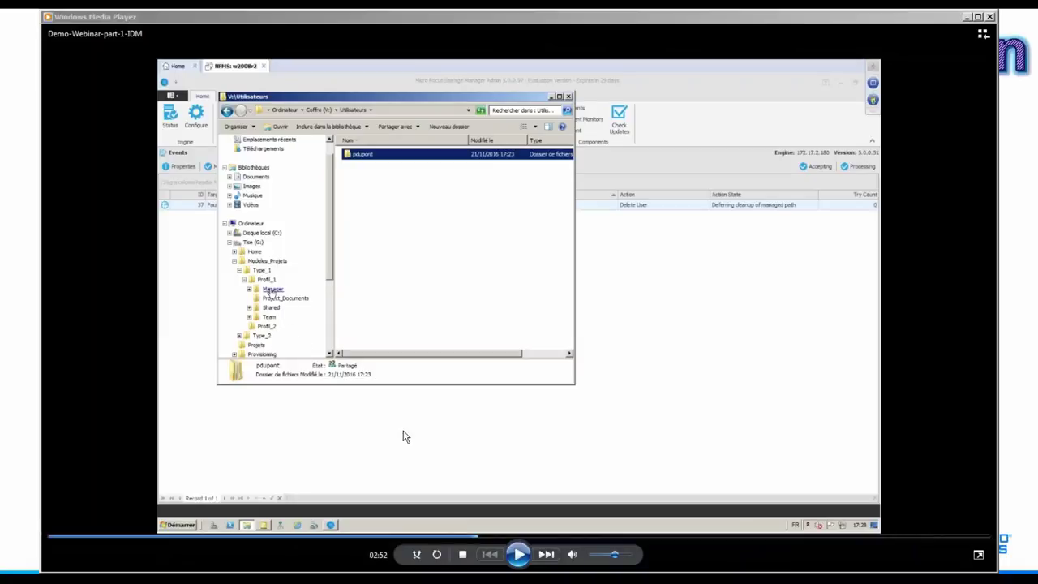
pyautogui.click(520, 561)
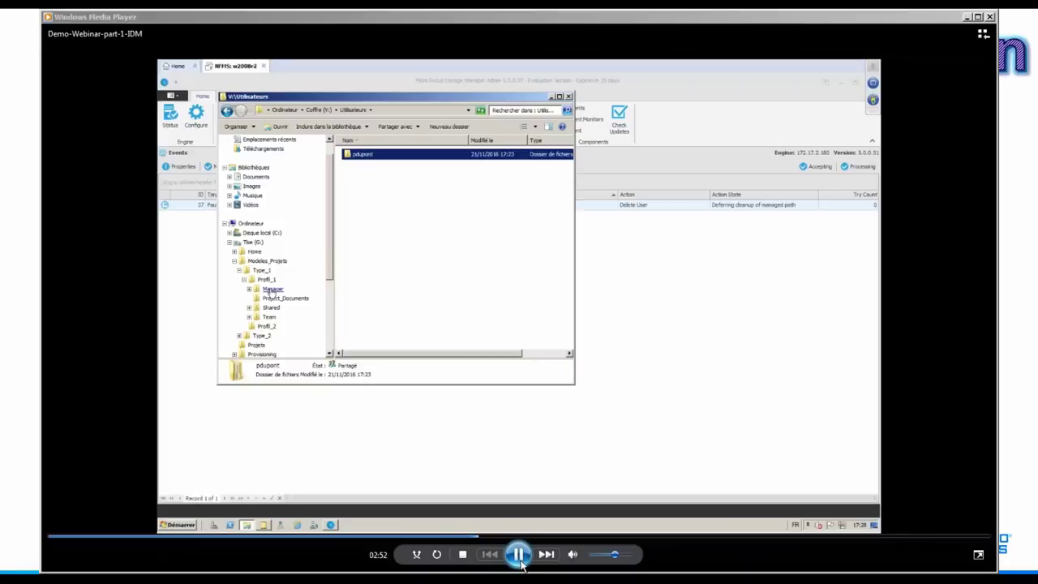
pyautogui.click(522, 566)
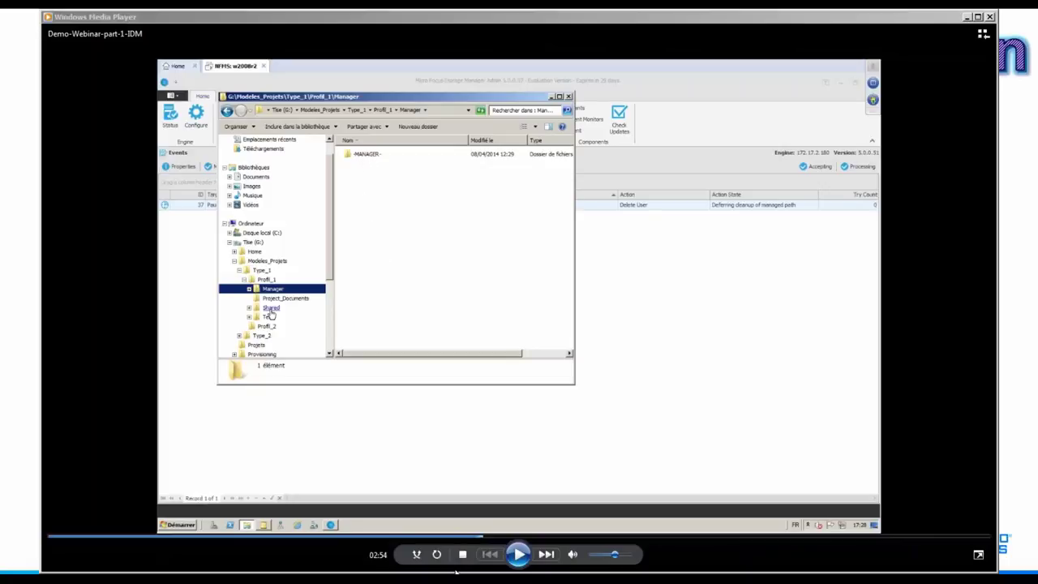
pyautogui.click(520, 558)
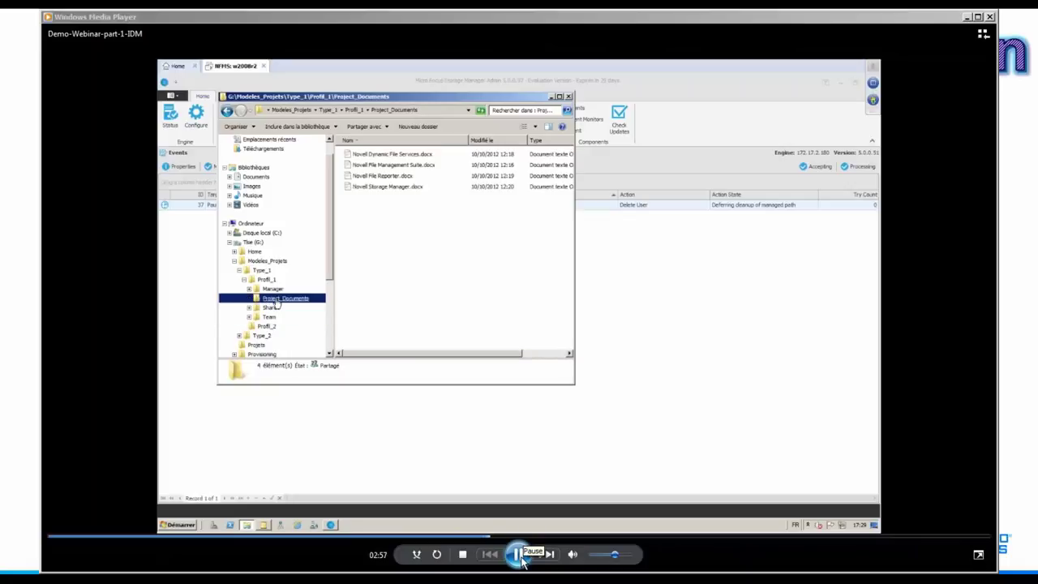
pyautogui.click(519, 556)
# Follow the Projet-1 group's setup, pausing at its member list at 03:31 and at the Events list at 03:42 and 03:45
pyautogui.click(518, 559)
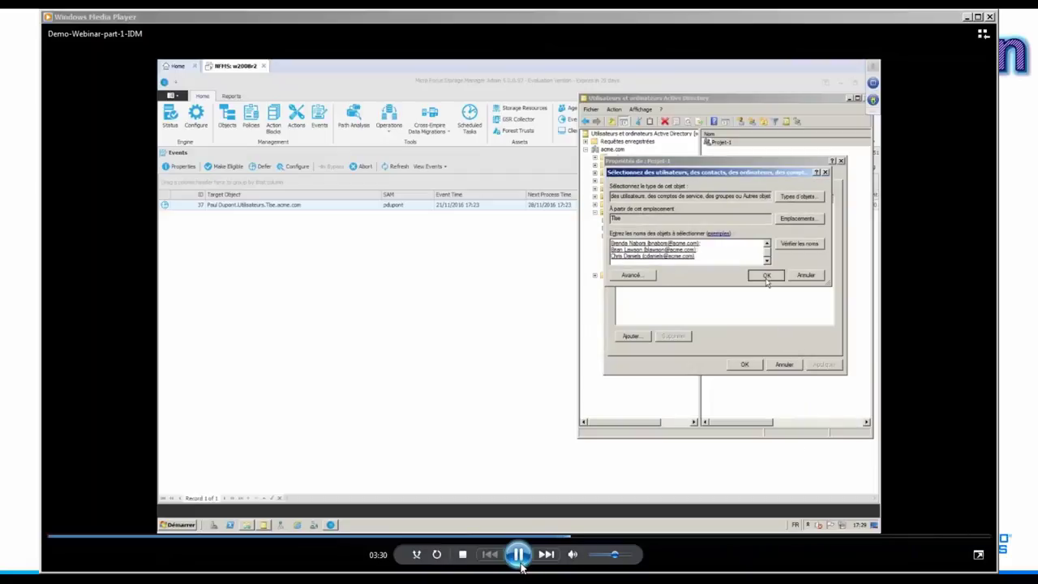
pyautogui.click(520, 565)
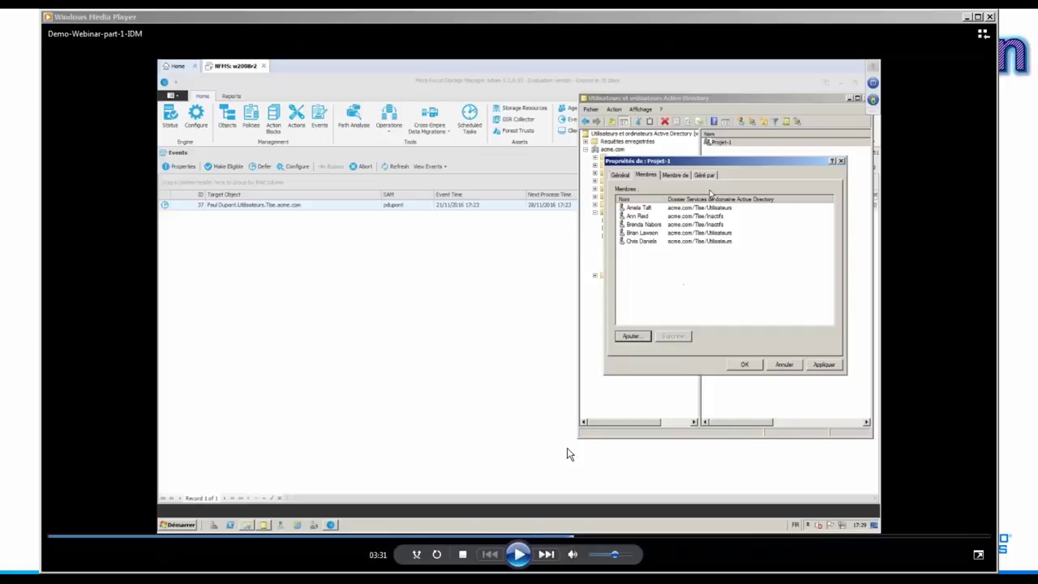
pyautogui.click(519, 557)
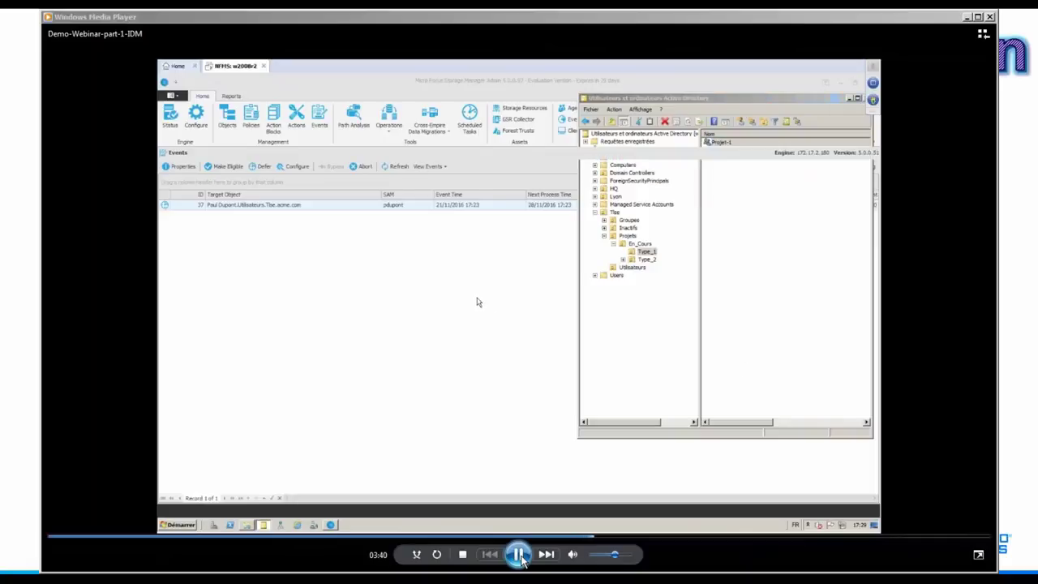
pyautogui.click(519, 555)
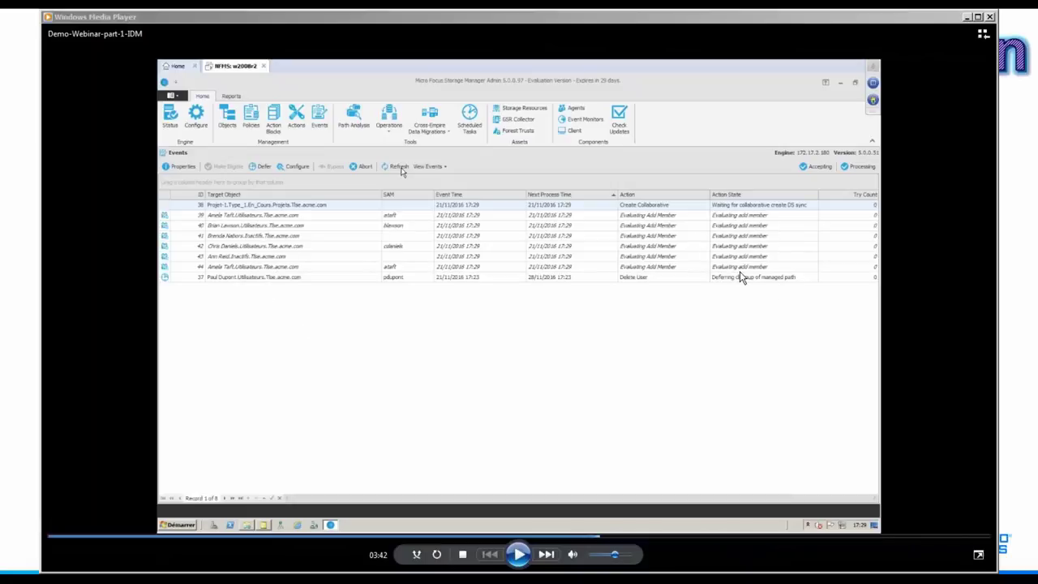
pyautogui.click(523, 556)
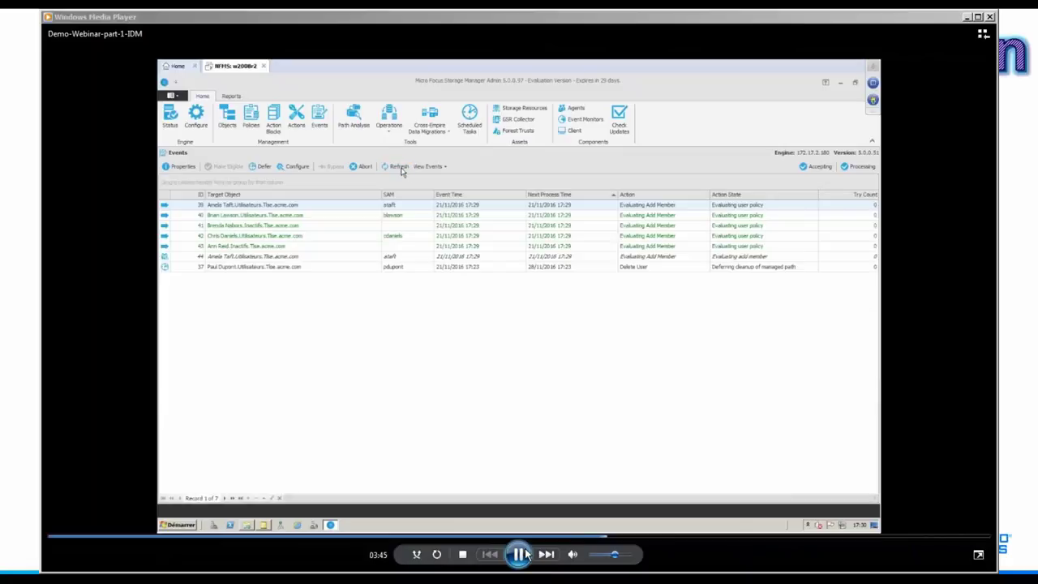
pyautogui.click(521, 554)
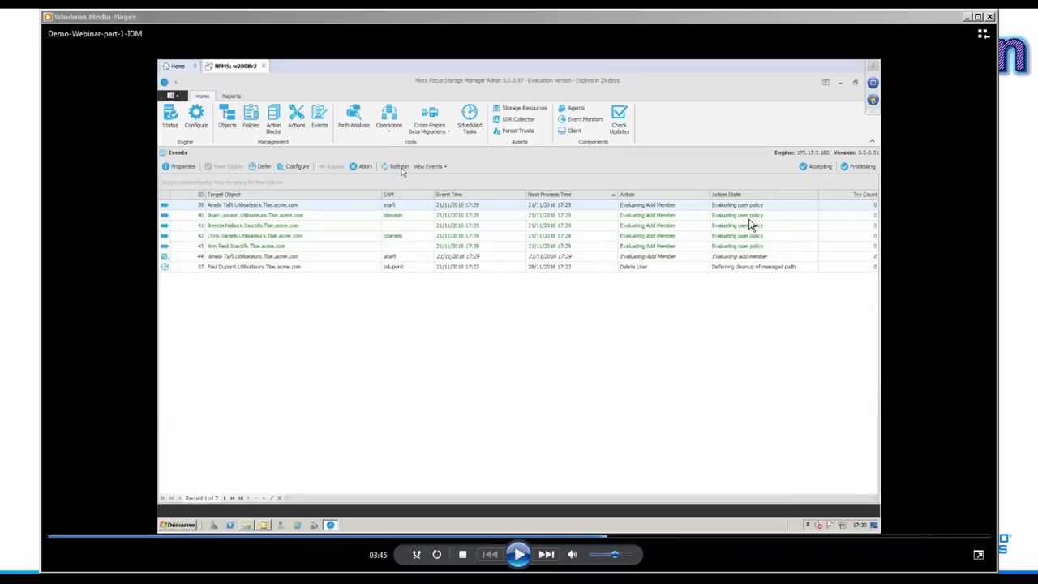
# Examine the Projet-1 project folder at 04:03 and the security rights on a member's Team subfolder at about 04:21
pyautogui.click(520, 558)
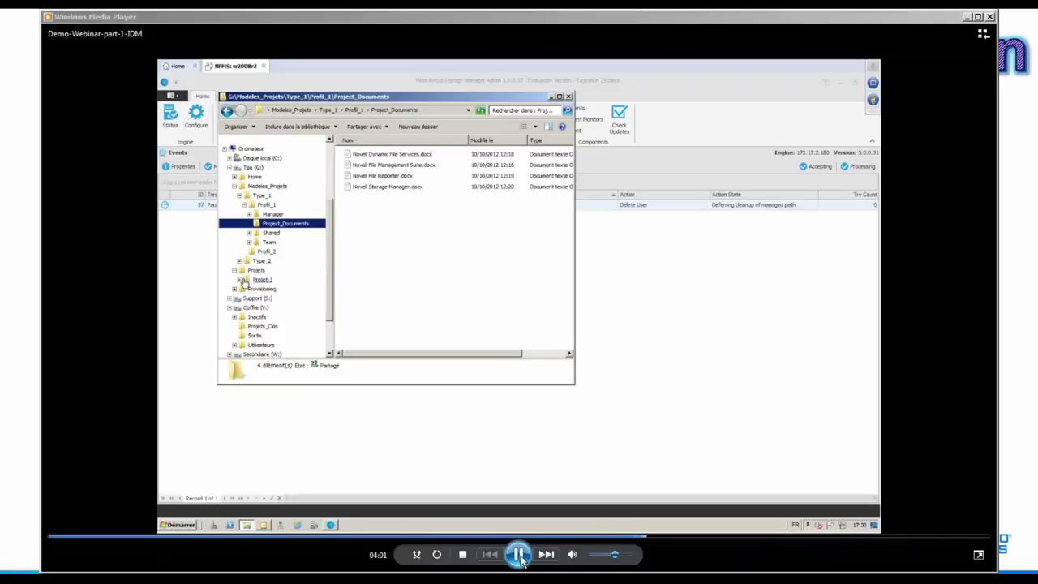
pyautogui.click(520, 556)
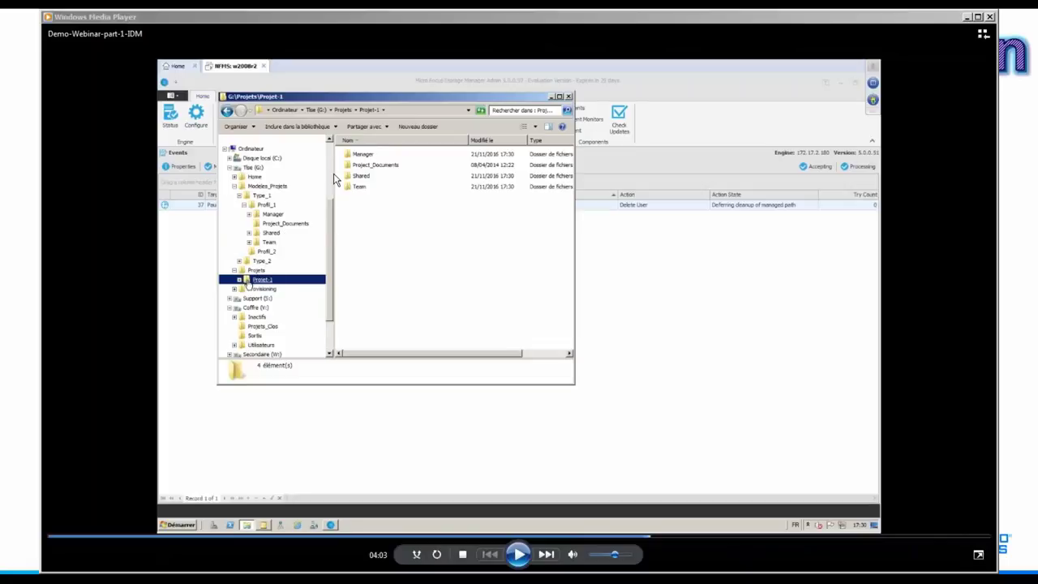
pyautogui.click(519, 554)
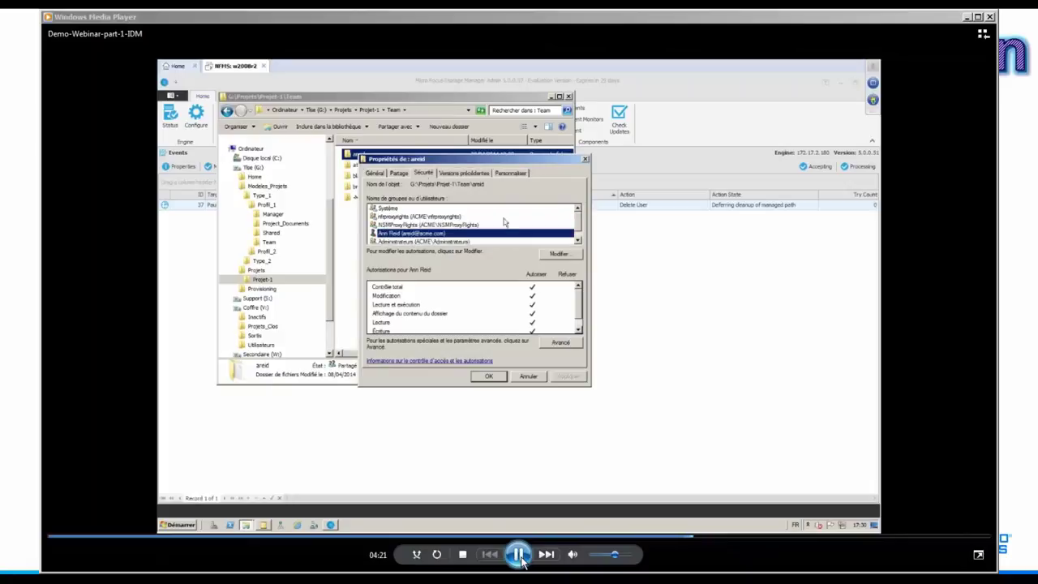
pyautogui.click(520, 557)
# Play the video on to the Shared folder, pausing at its member subfolders at 04:28 and at a member's own rights at 04:34
pyautogui.click(520, 558)
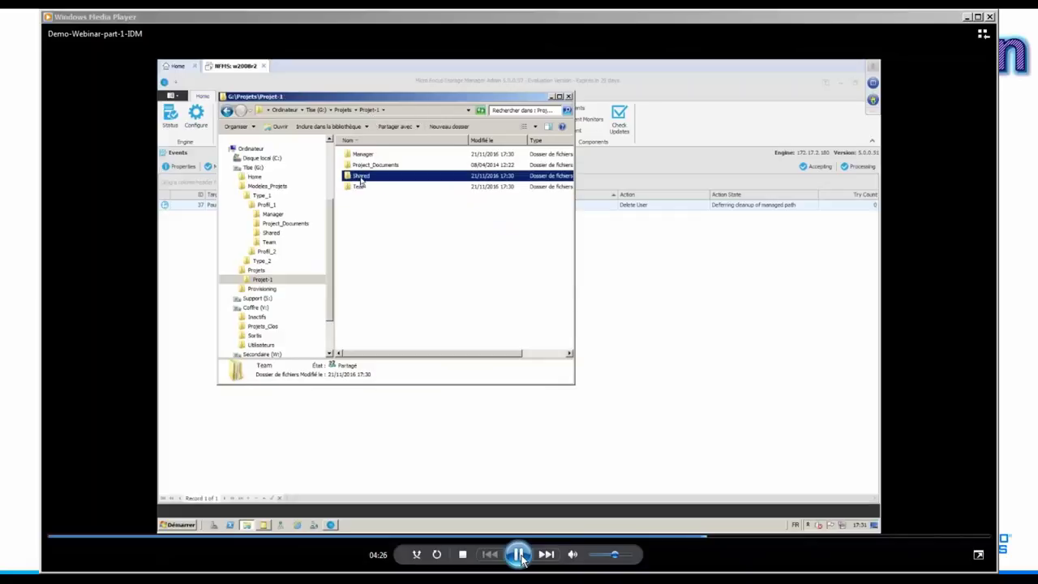
pyautogui.click(519, 556)
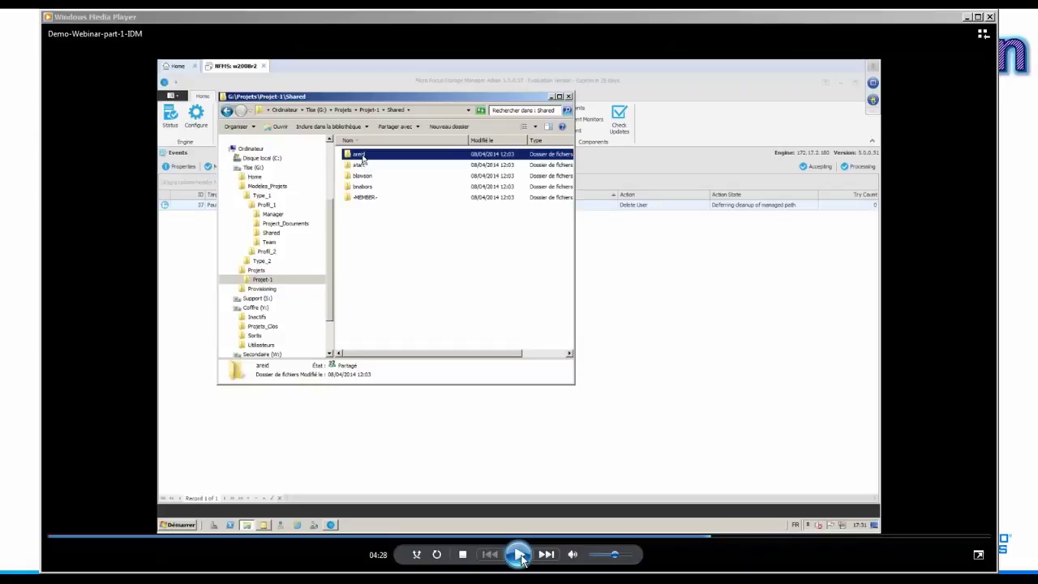
pyautogui.click(520, 556)
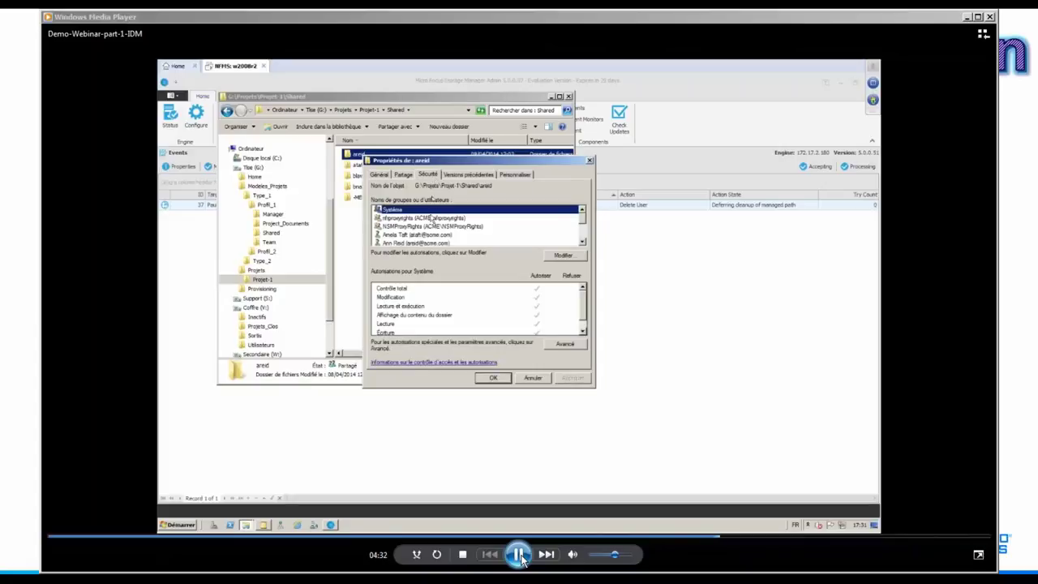
pyautogui.click(520, 555)
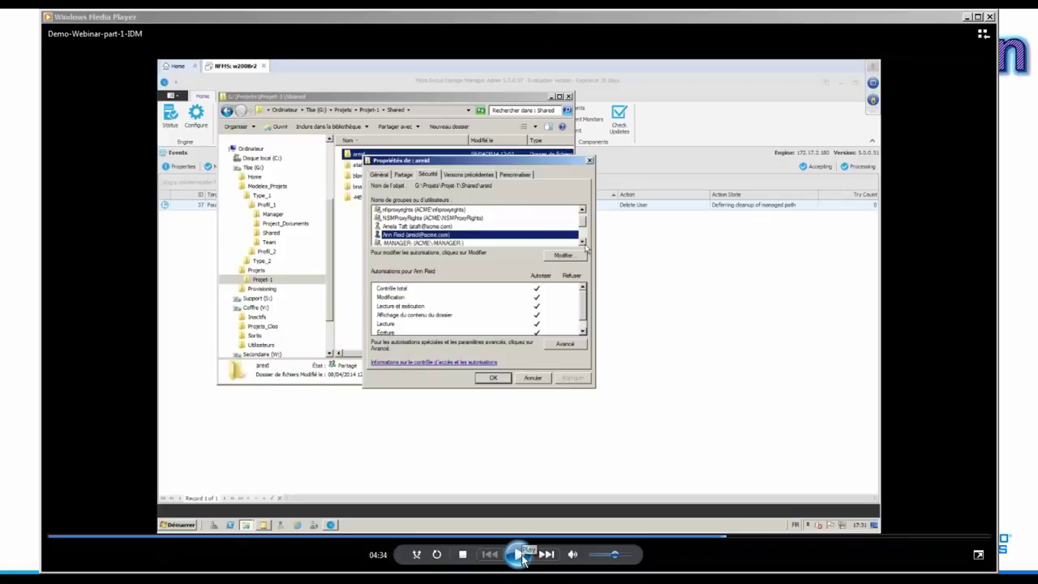
# Examine the other rights on the Shared subfolder, pausing at the project manager's at about 04:36 and the Projet-1 group's at 04:41
pyautogui.click(519, 555)
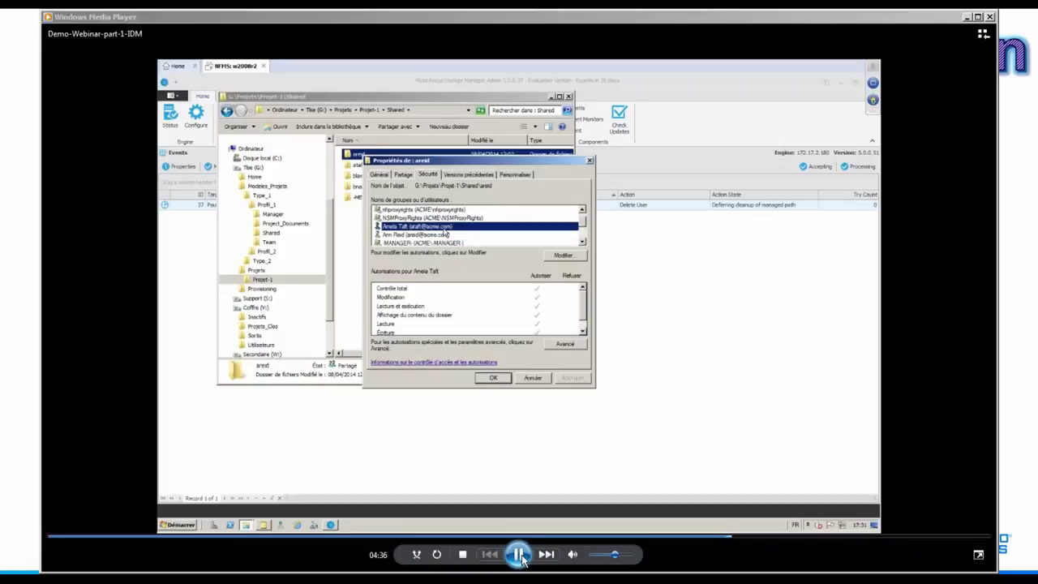
pyautogui.click(521, 558)
pyautogui.click(520, 556)
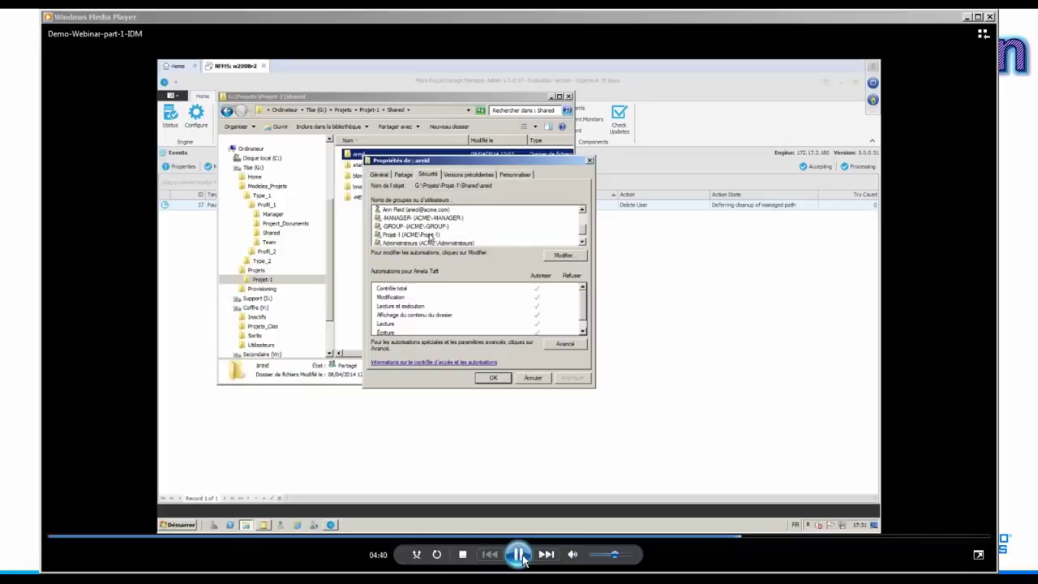
pyautogui.click(520, 556)
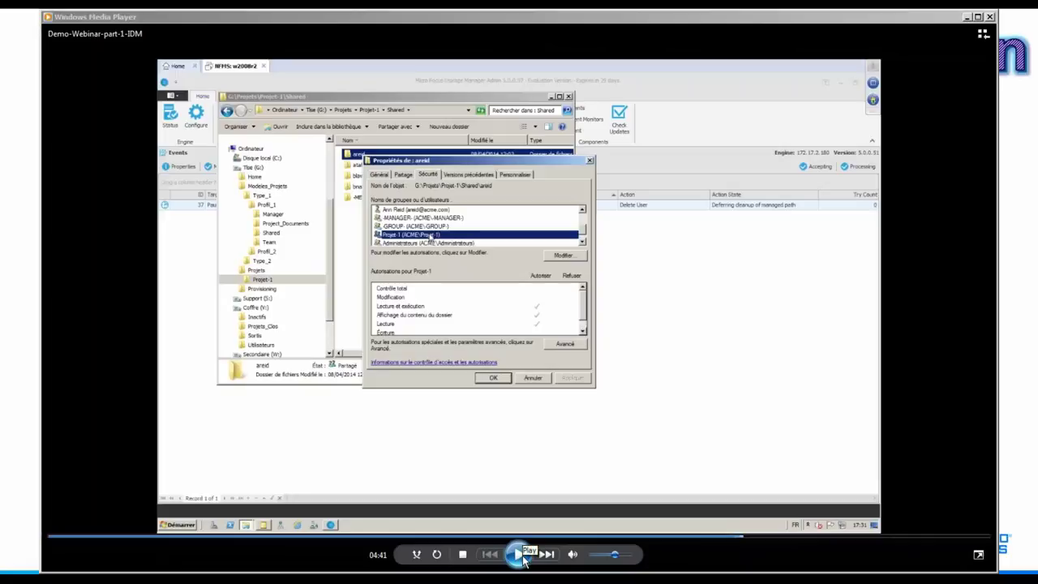
# Play the video on, pausing at the Projet-1 group's member properties at 04:52, and continue to the Team folder at 05:10
pyautogui.click(520, 556)
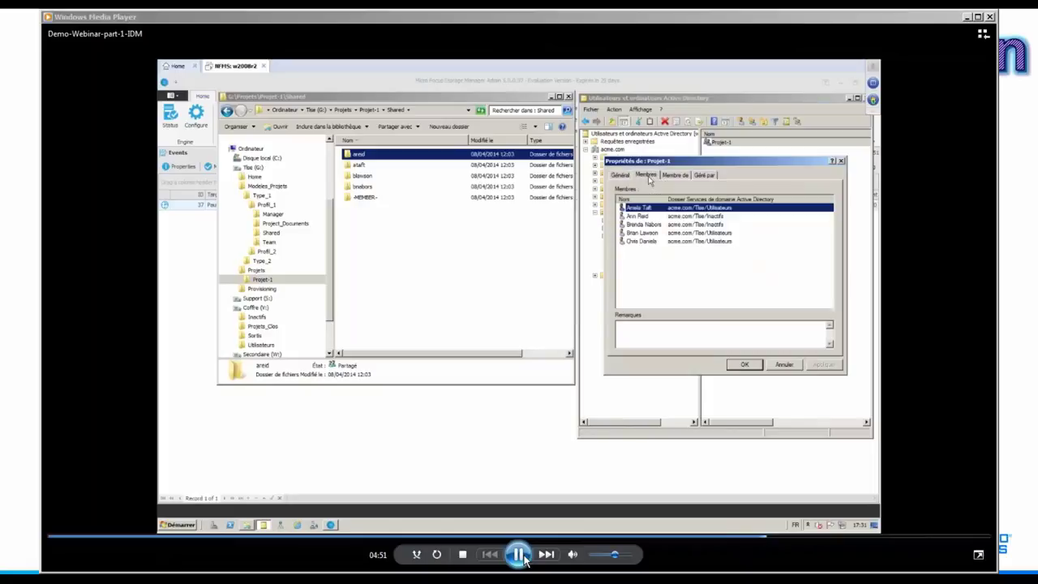
pyautogui.click(523, 558)
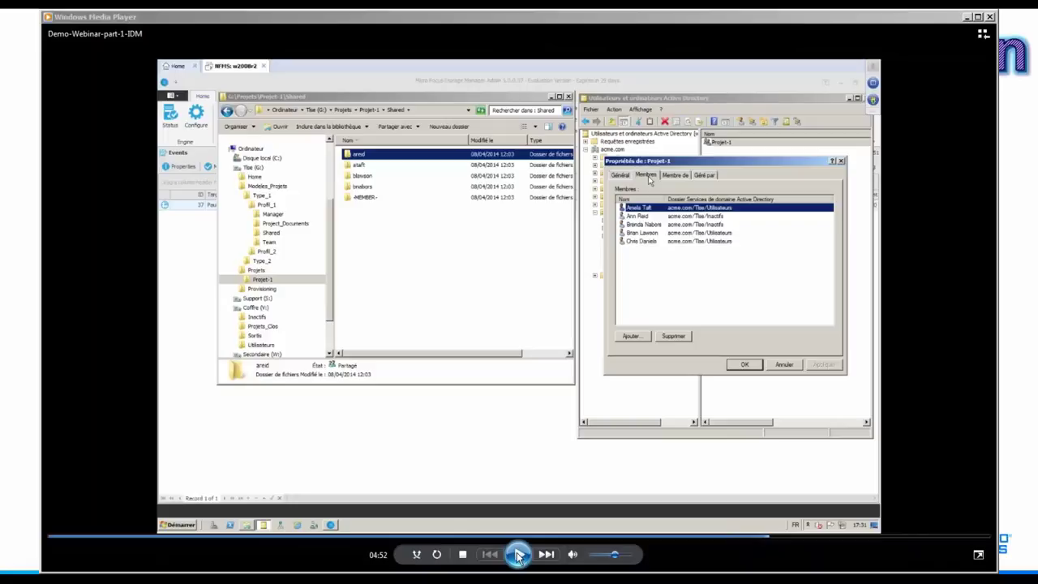
pyautogui.click(523, 554)
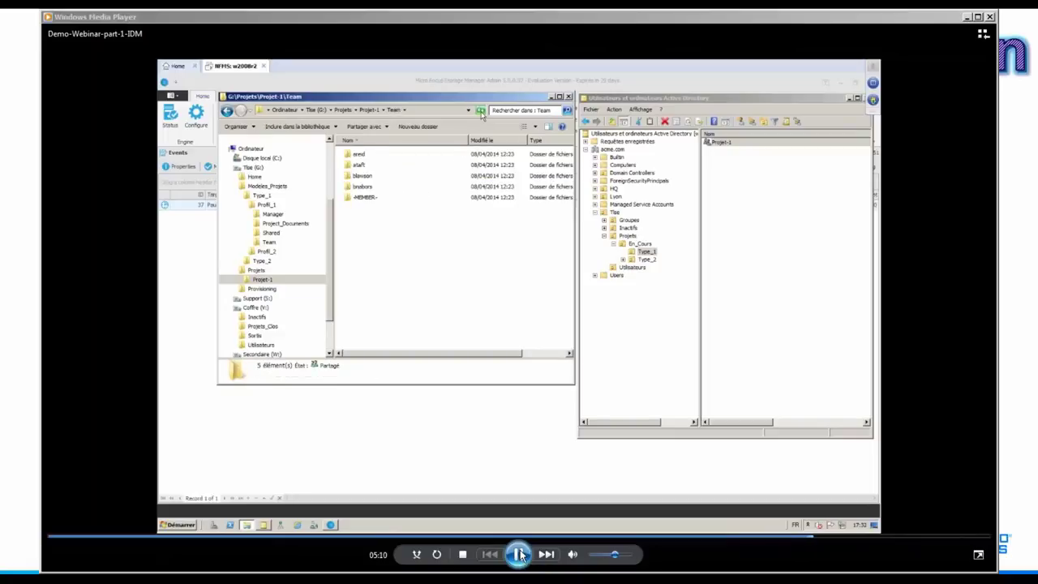
# Examine the Projet-1 Team folder's member subfolders, pausing at 05:11, at about 05:29 and at 05:37
pyautogui.click(519, 554)
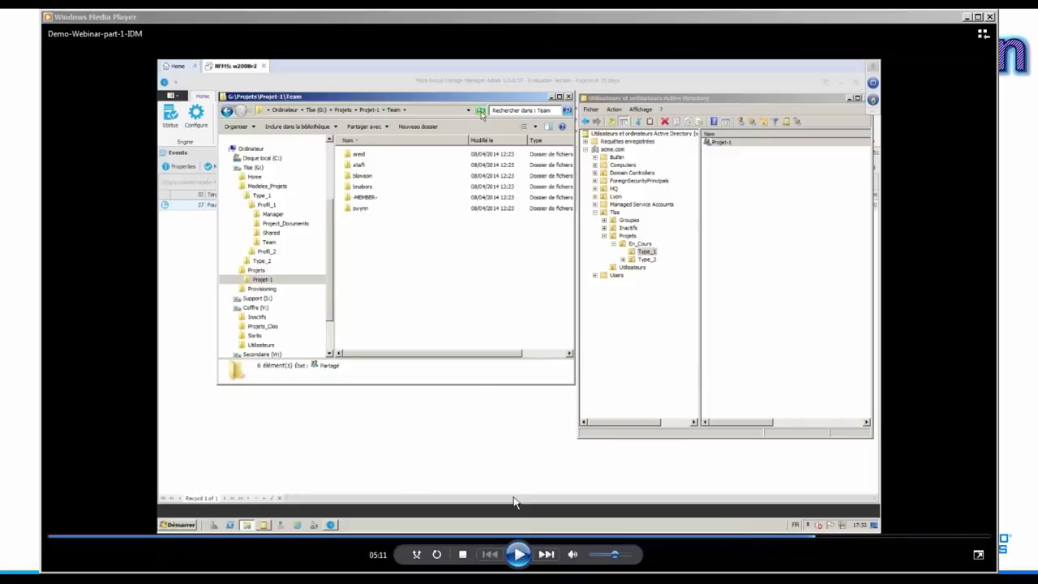
pyautogui.click(519, 554)
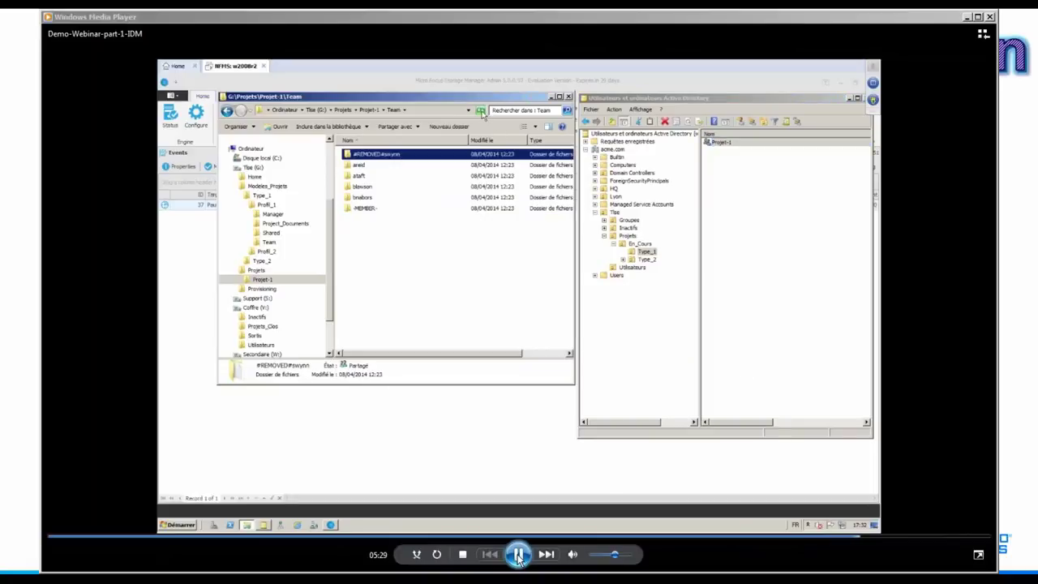
pyautogui.click(517, 555)
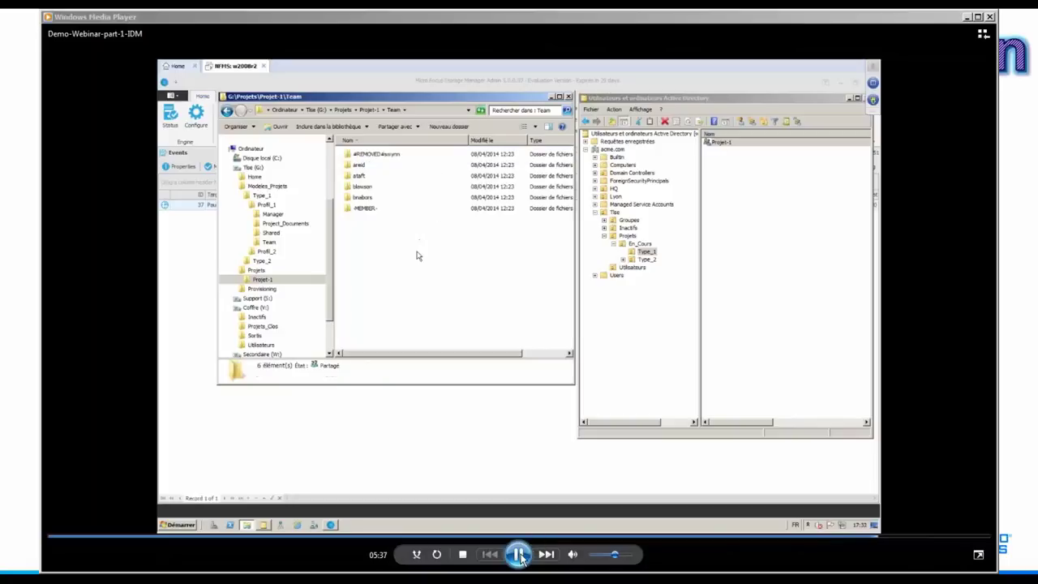
pyautogui.click(520, 555)
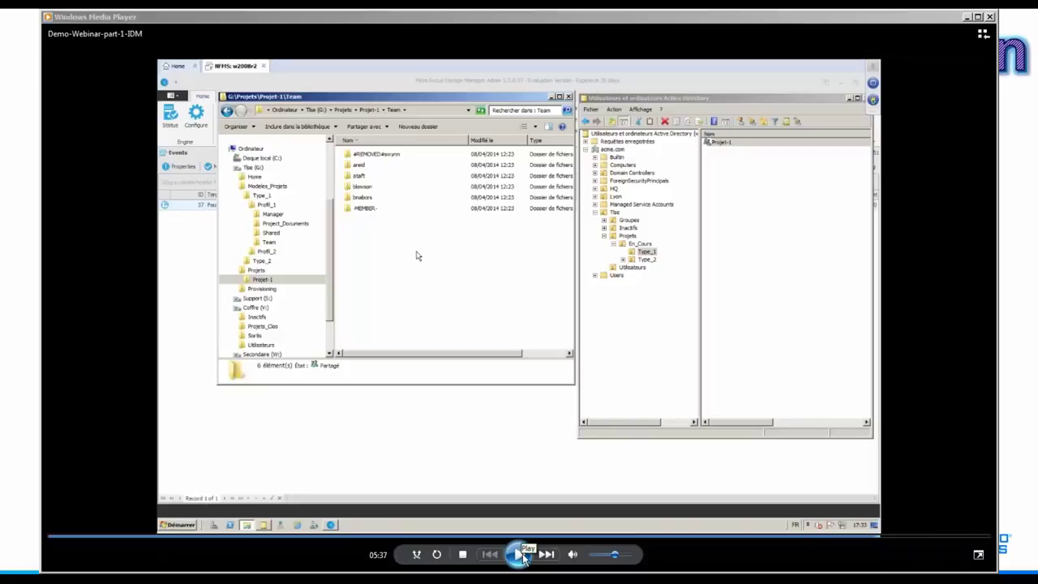
# Play the video on, pausing at the Events list at 05:53 and at the archived Projet-1 folder in Projets_Clos at 06:09
pyautogui.click(519, 555)
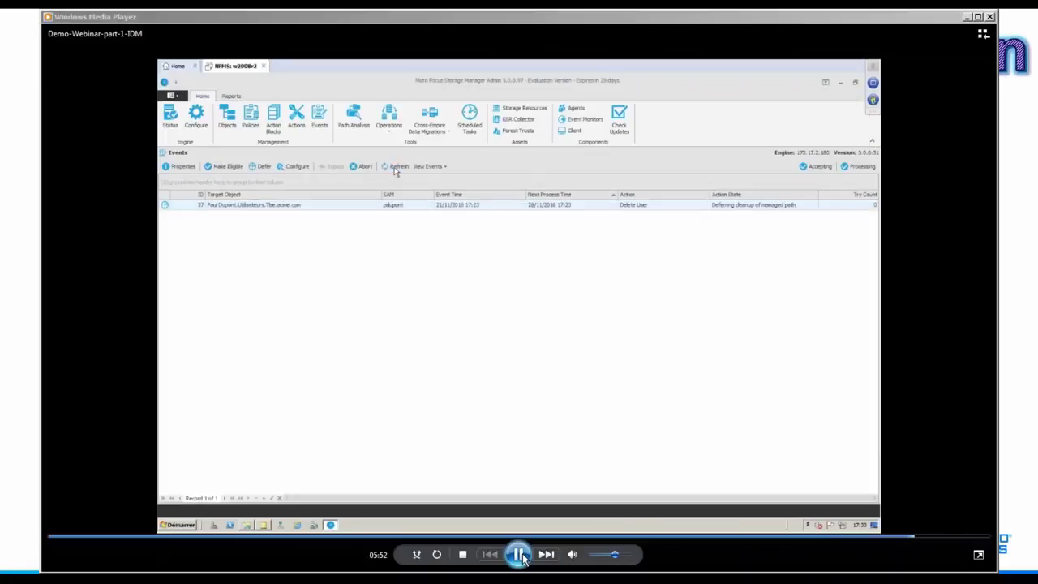
pyautogui.click(521, 558)
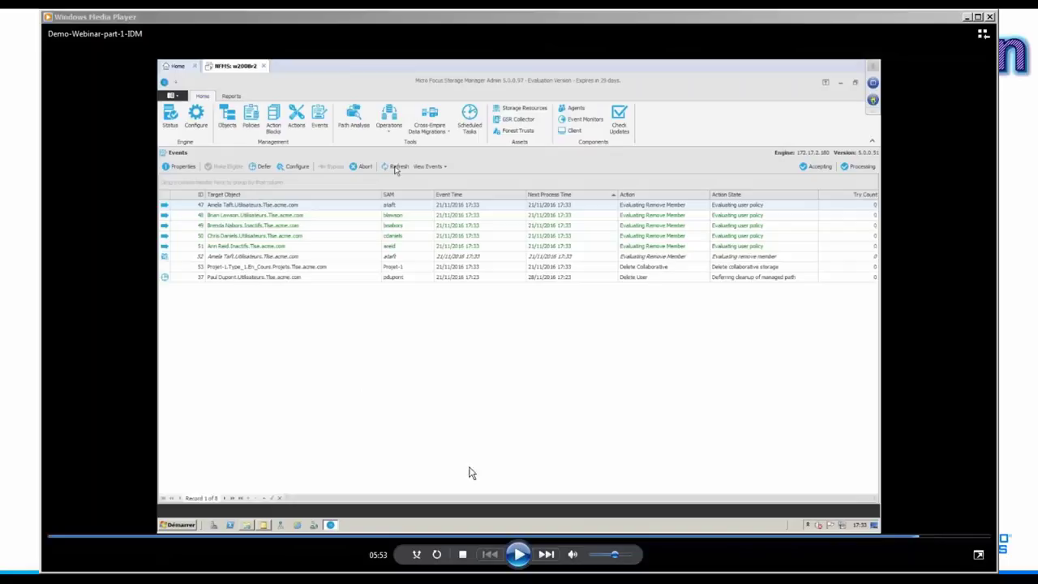
pyautogui.click(520, 555)
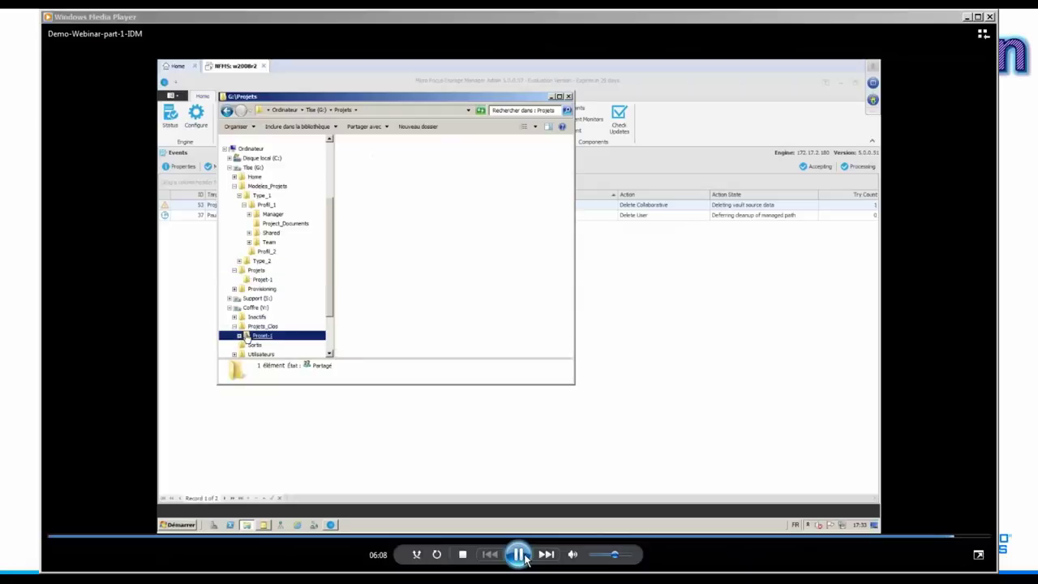
pyautogui.click(520, 554)
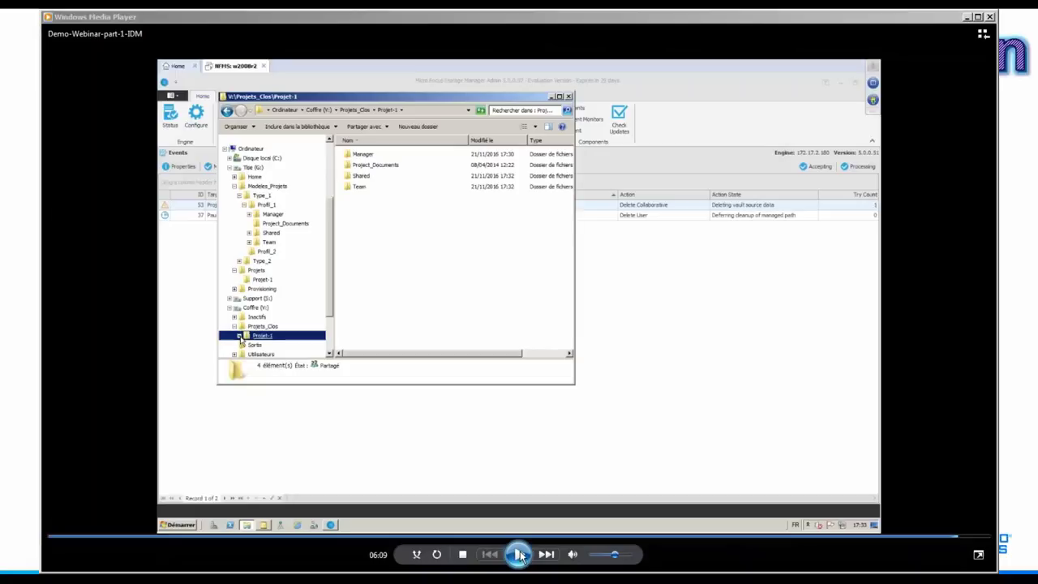
# Play on to the archived Projet-1 Team folder, pausing at 06:20, and close the first demo video
pyautogui.click(520, 554)
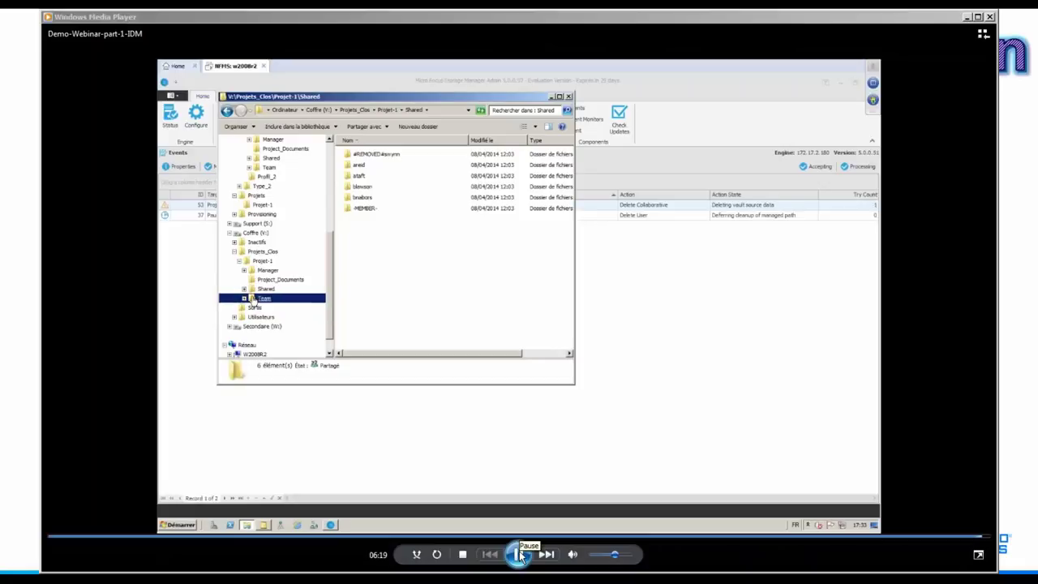
pyautogui.click(519, 553)
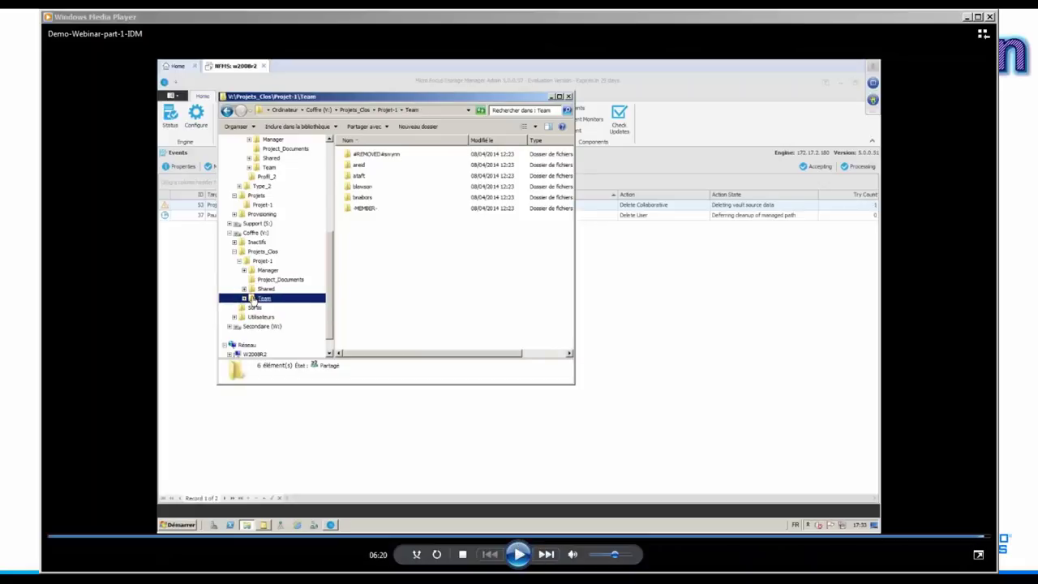
pyautogui.click(990, 17)
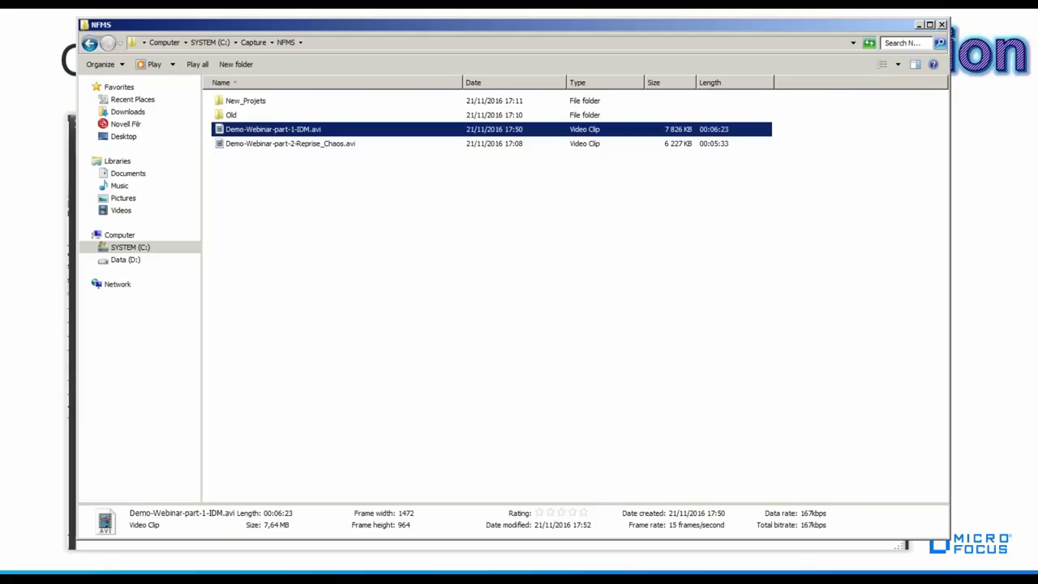
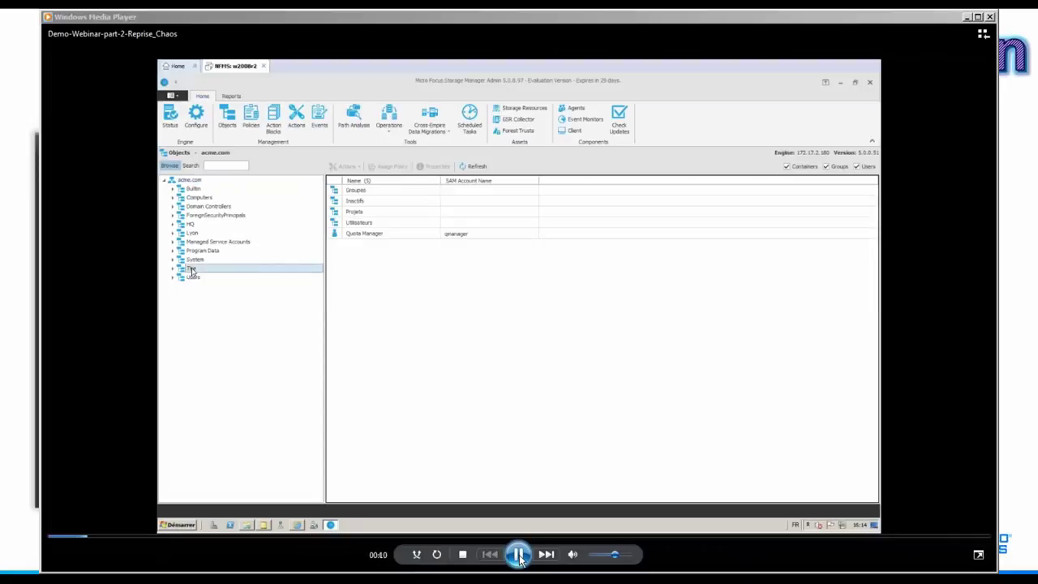
# Examine the Demo-Webinar-part-2-Reprise_Chaos video at the Utilisateurs container at 00:11 and the home folder consistency check at 00:19
pyautogui.click(519, 554)
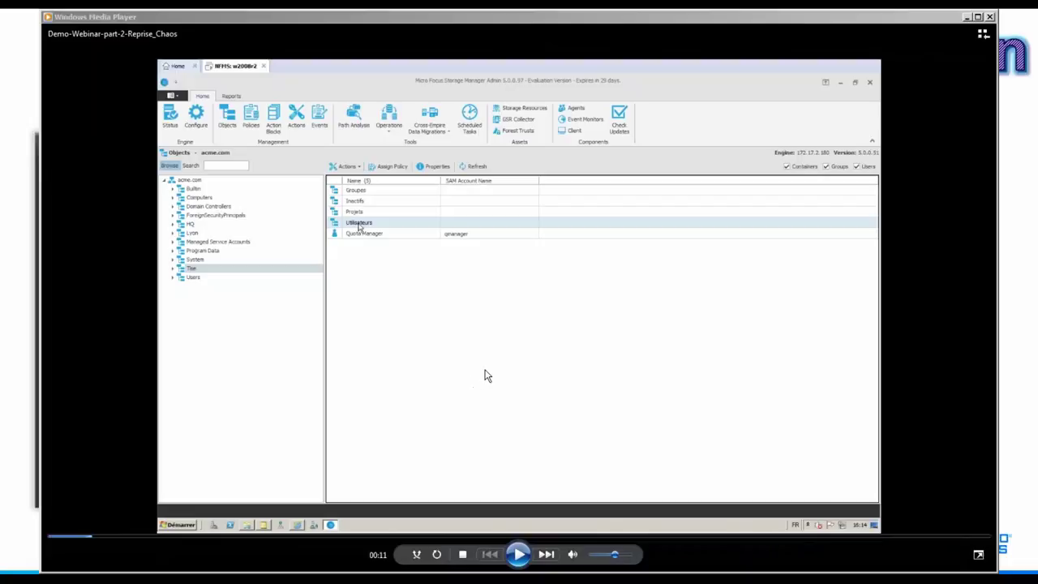
pyautogui.click(523, 556)
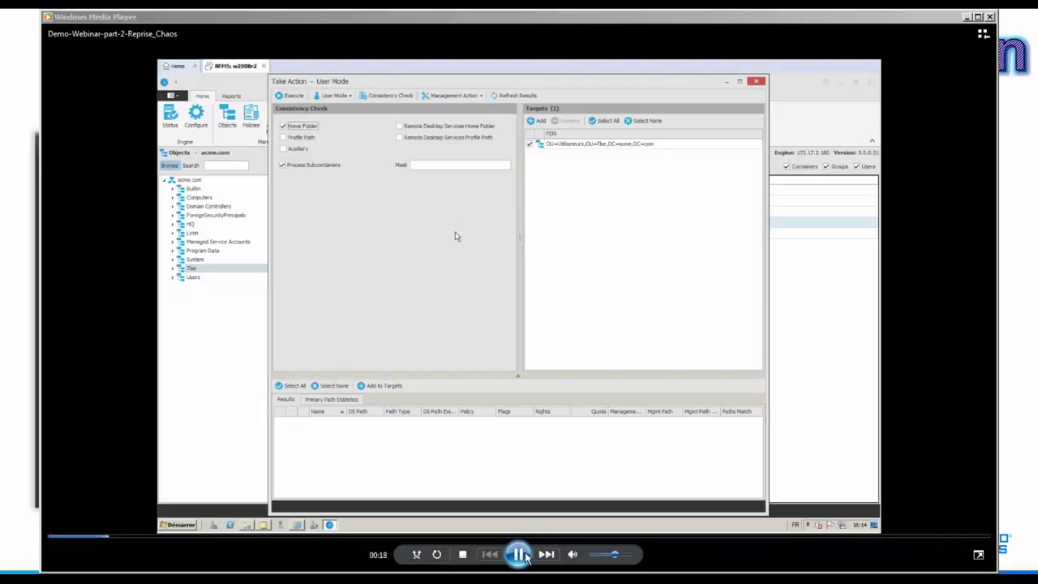
pyautogui.click(523, 555)
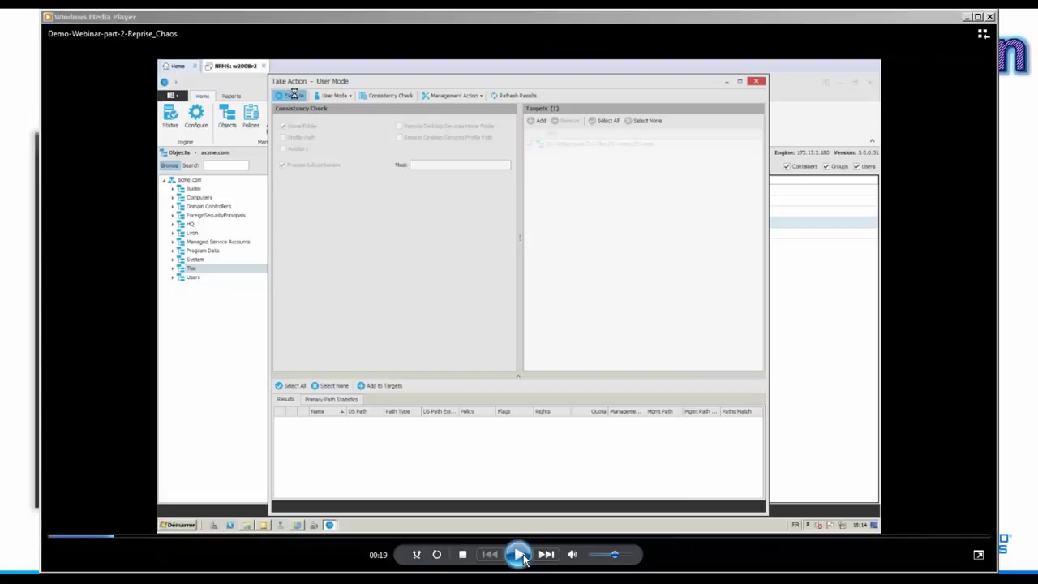
# Examine the consistency check results, pausing at the directory paths at 00:37, the rights and quotas at 00:44, and the list again at 00:49
pyautogui.click(519, 554)
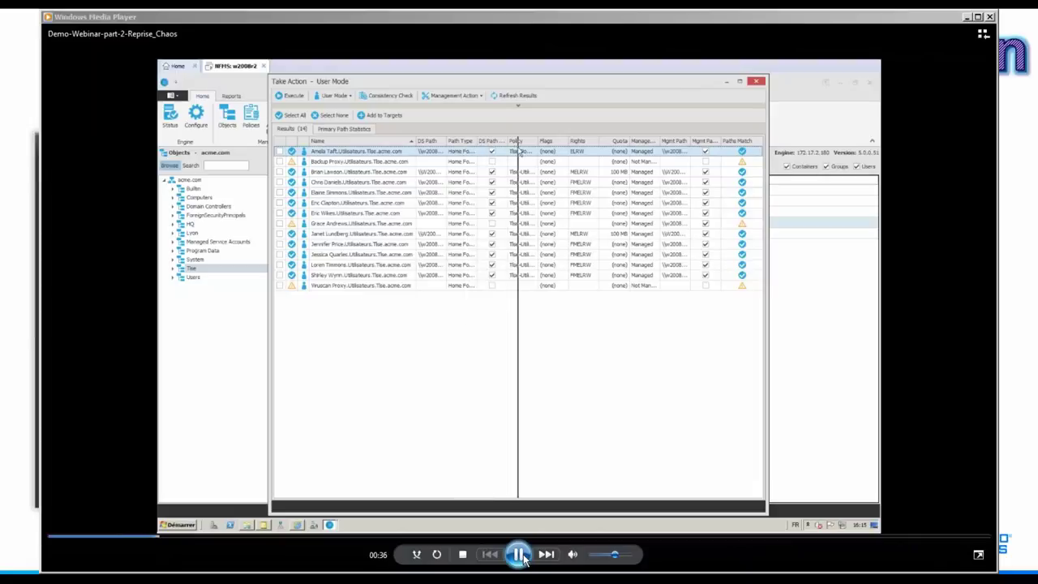
pyautogui.click(523, 559)
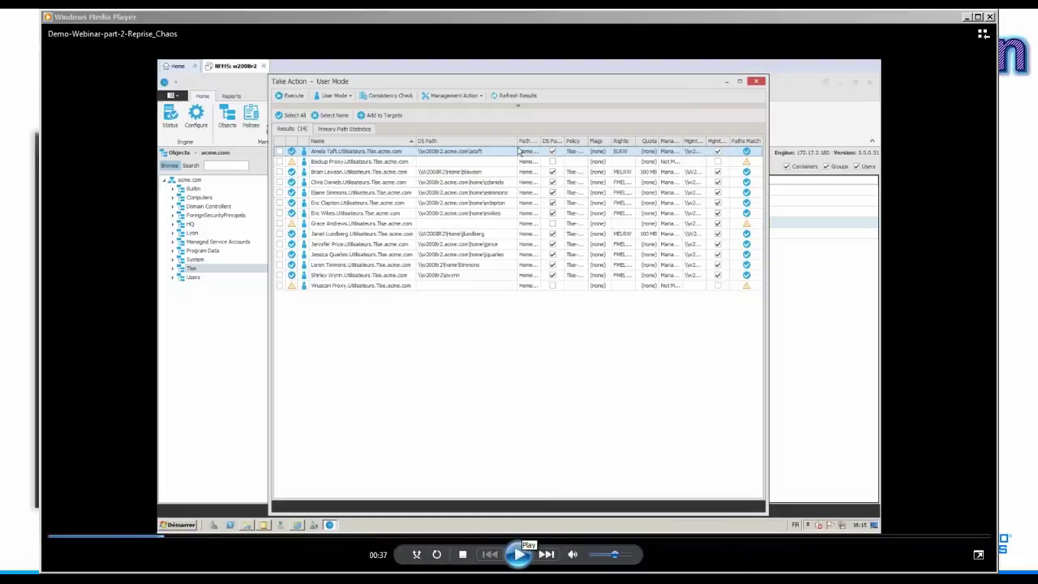
pyautogui.click(519, 554)
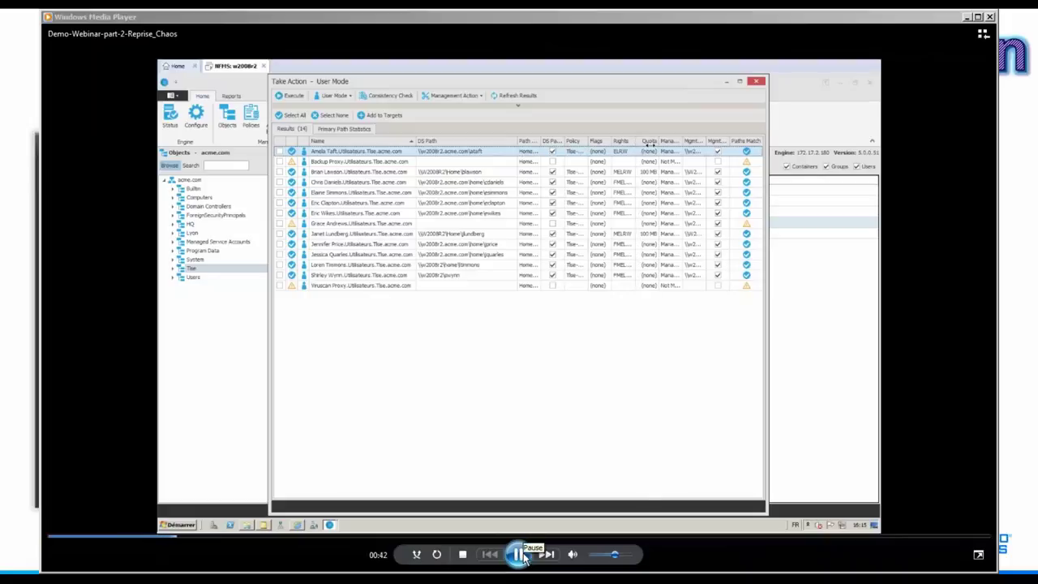
pyautogui.click(523, 558)
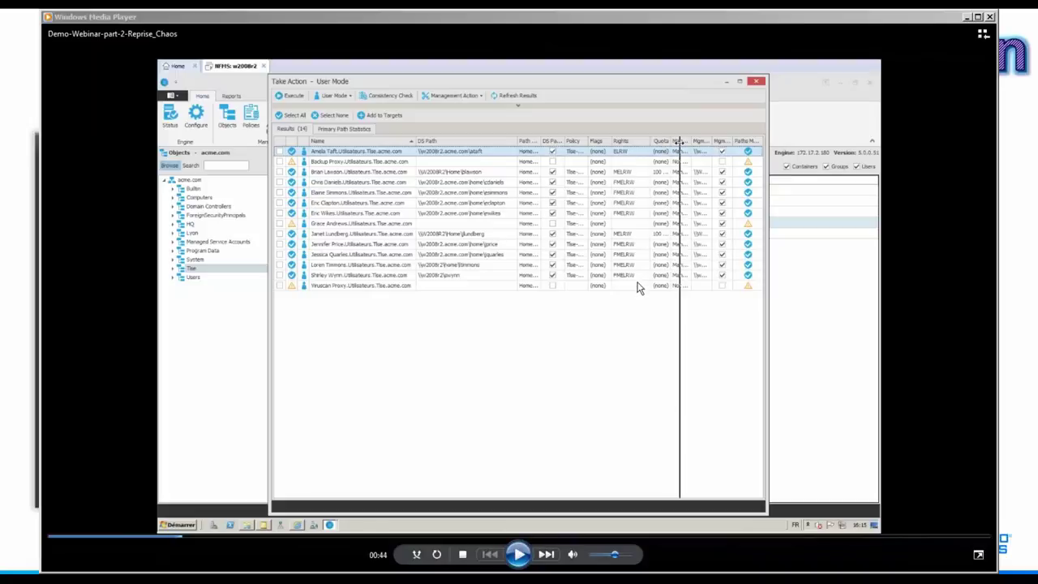
pyautogui.click(516, 556)
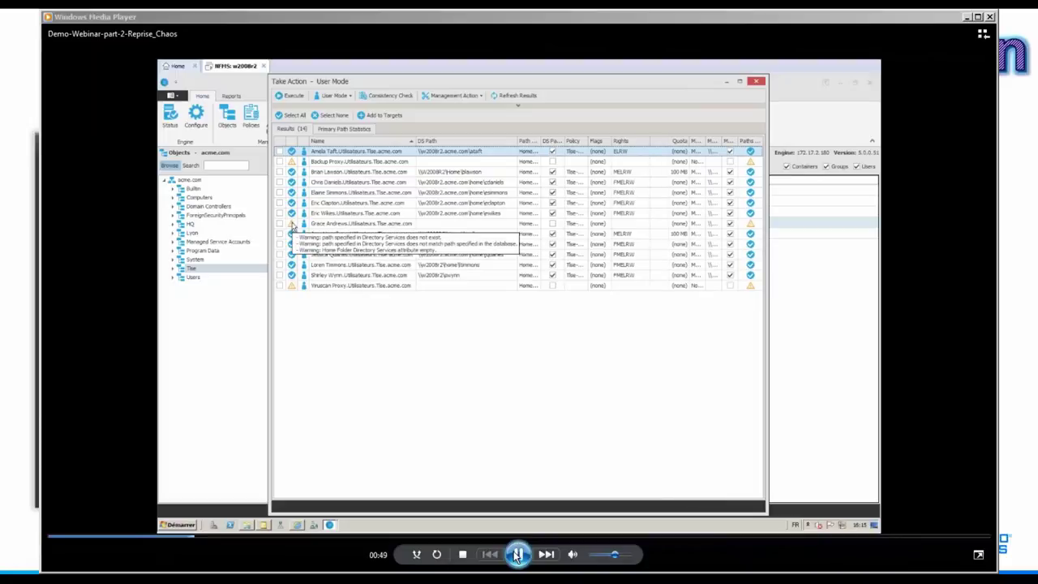
pyautogui.click(517, 555)
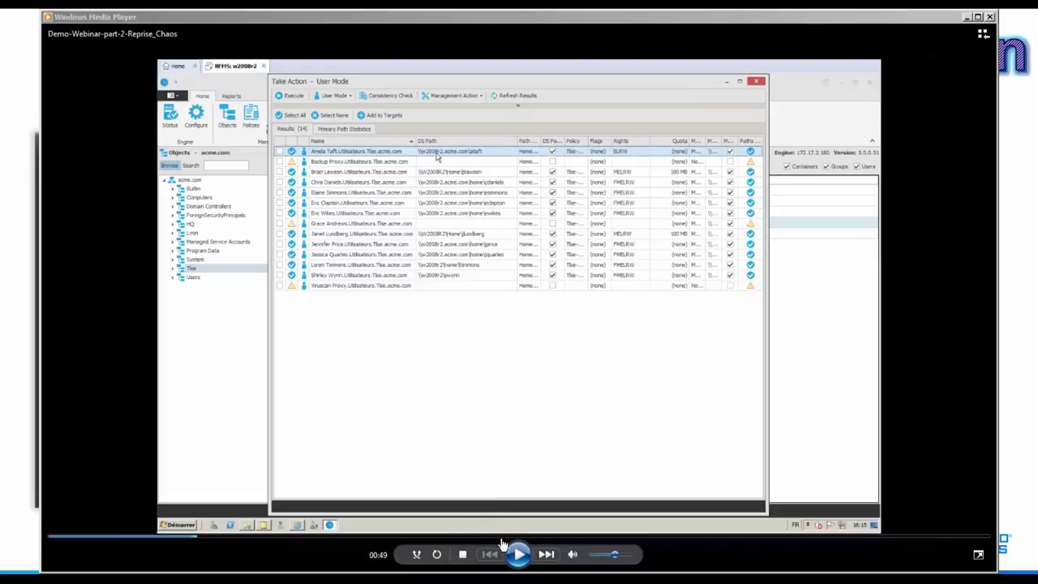
# Play the video on, pausing at a user's home folder profile properties at 01:04 and at the Assign Managed Path settings at 01:21
pyautogui.click(519, 551)
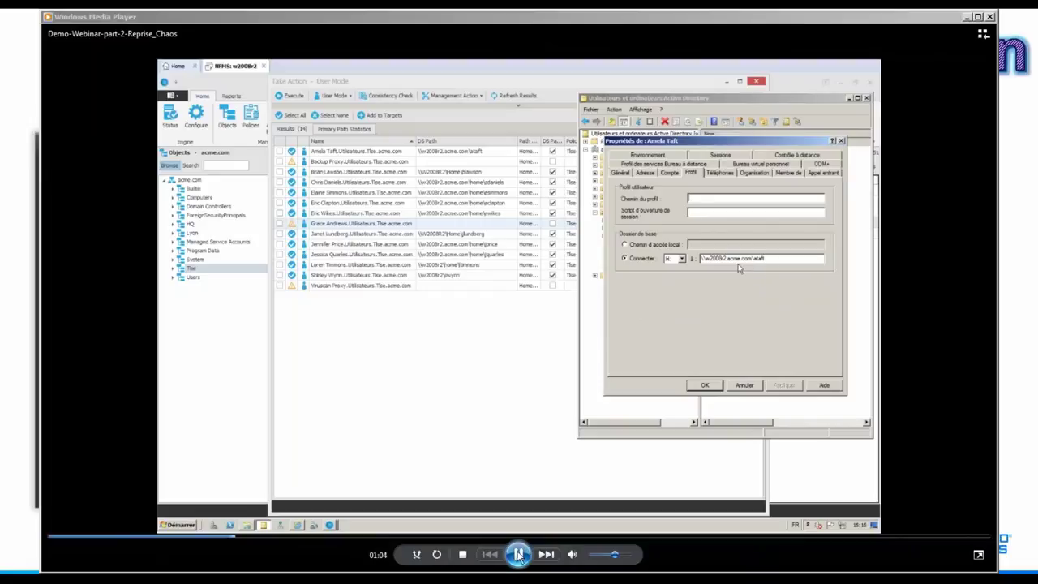
pyautogui.click(521, 550)
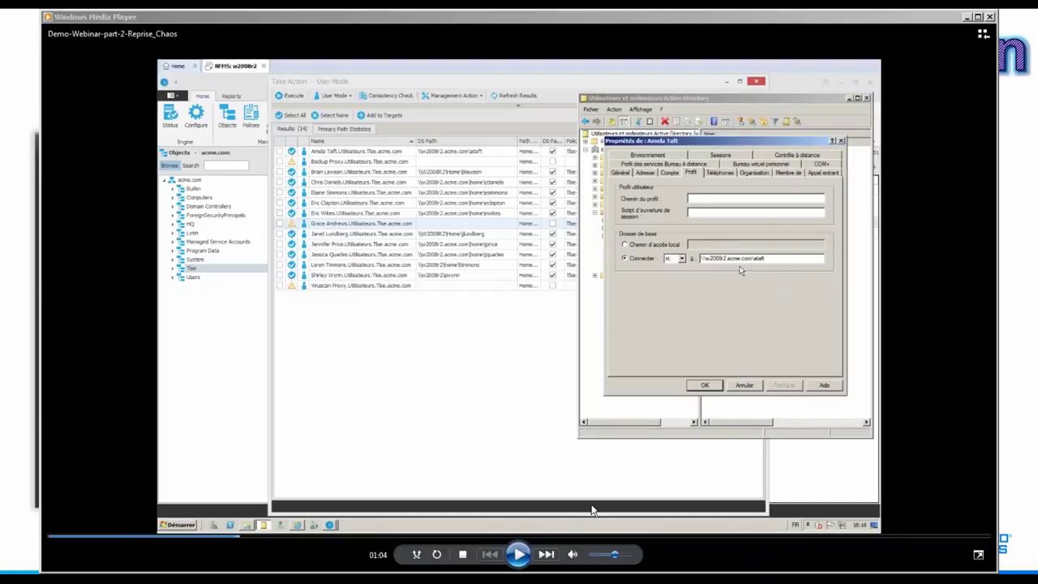
pyautogui.click(520, 559)
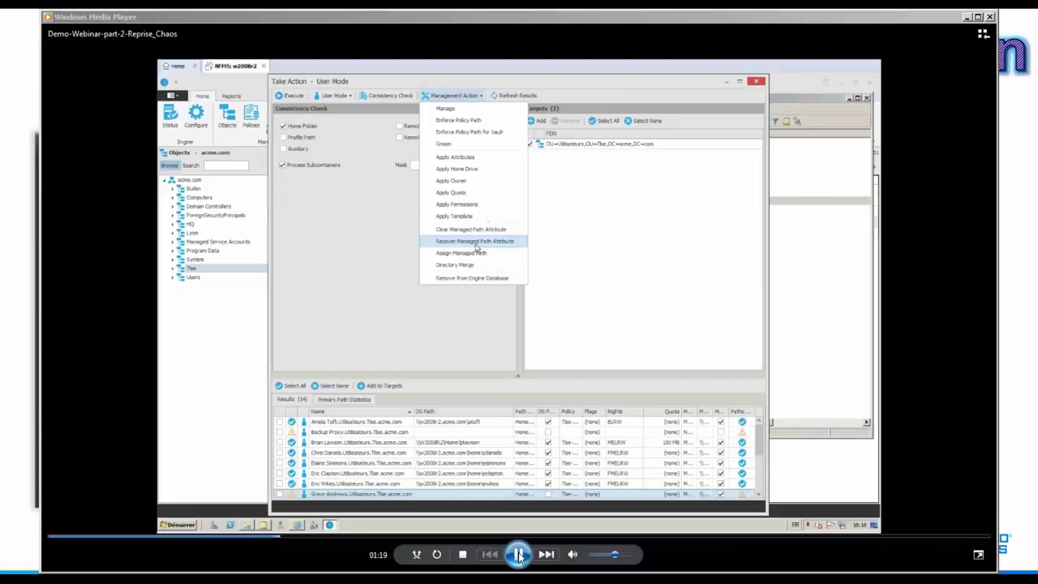
pyautogui.click(519, 554)
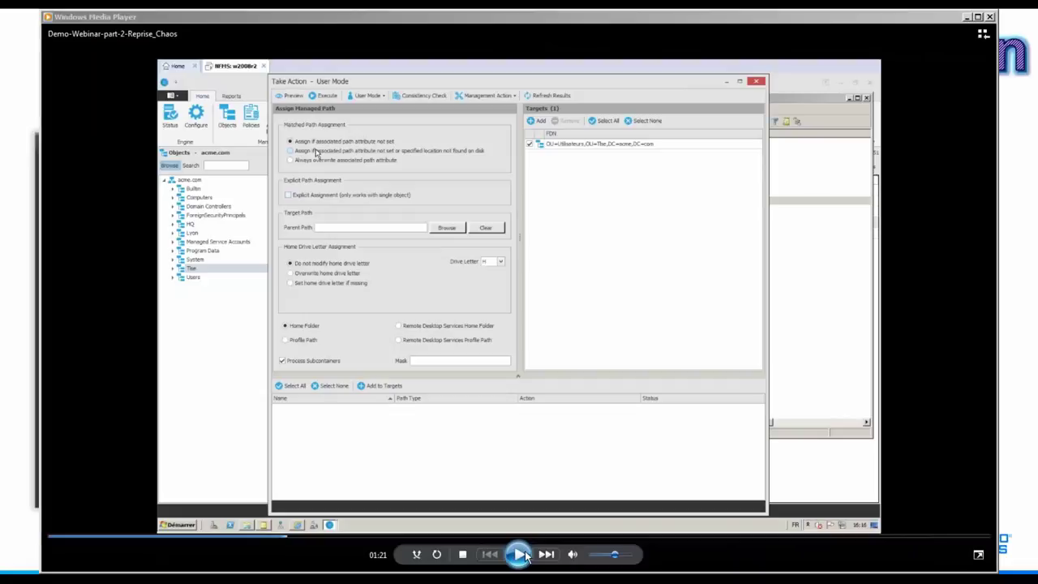
# Examine the Assign Managed Path options, pausing at the matched path overwrite at 01:22 and the home drive letter overwrite at 01:30
pyautogui.click(521, 555)
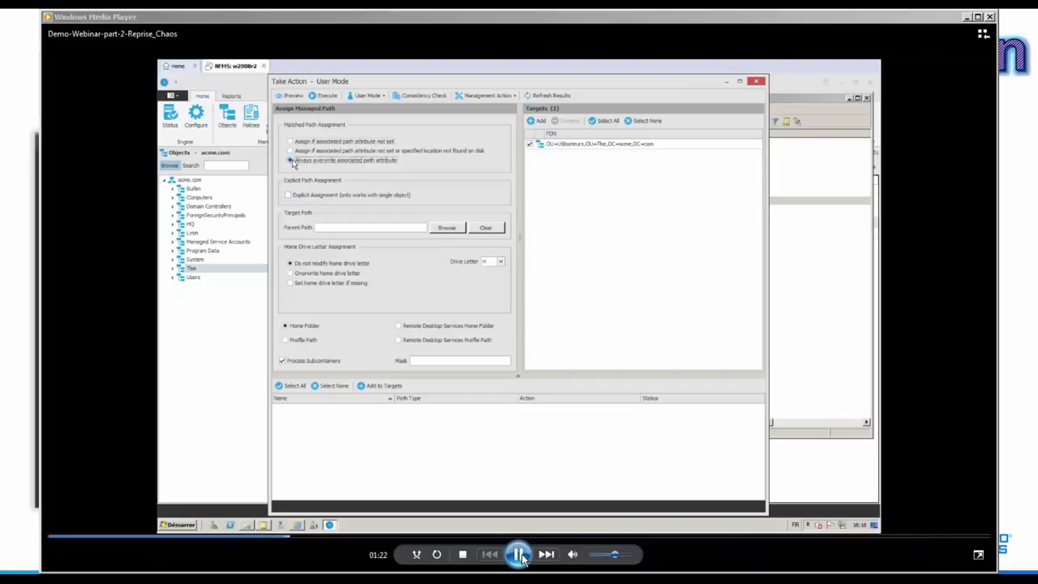
pyautogui.click(377, 217)
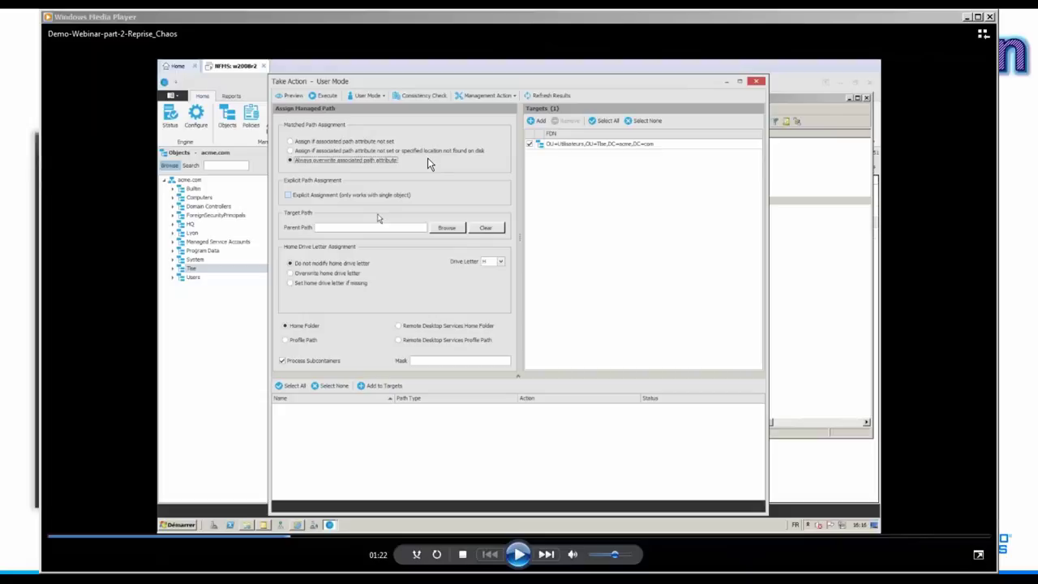
pyautogui.click(519, 556)
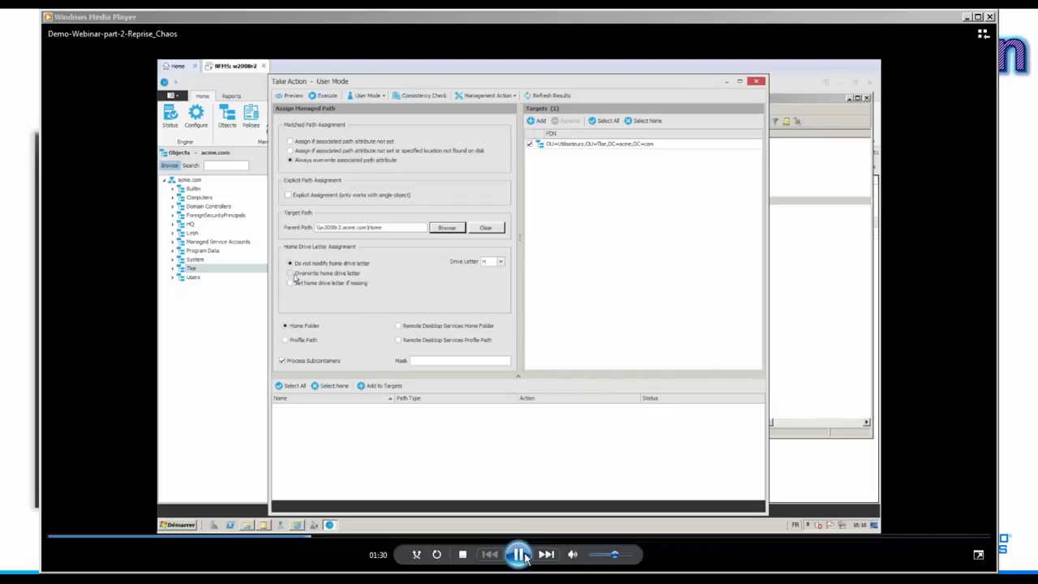
pyautogui.click(520, 554)
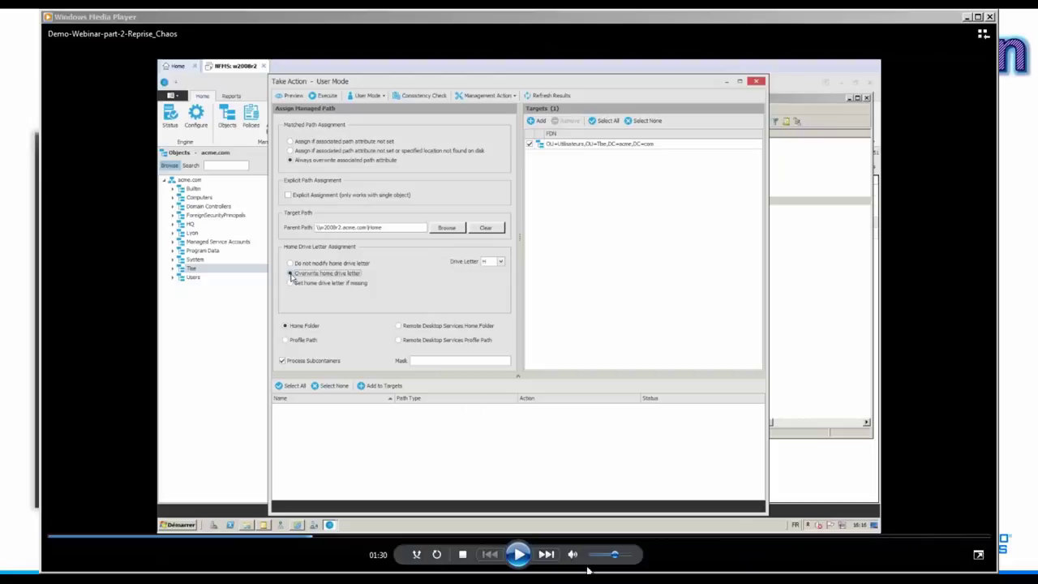
# Play the video on to the repeated consistency check, pausing at 02:00 to examine the users' home folder paths
pyautogui.click(520, 554)
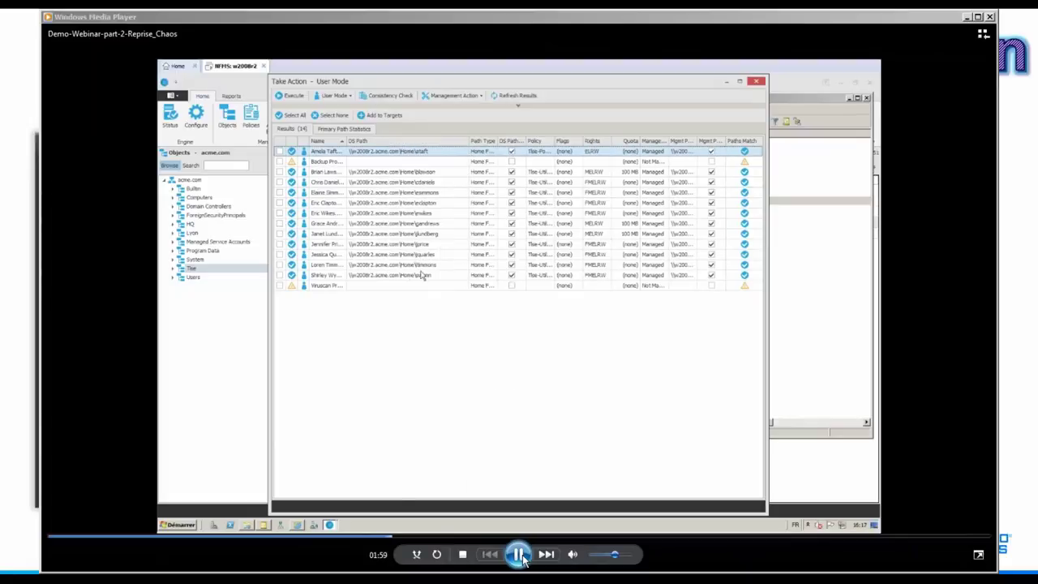
pyautogui.click(519, 555)
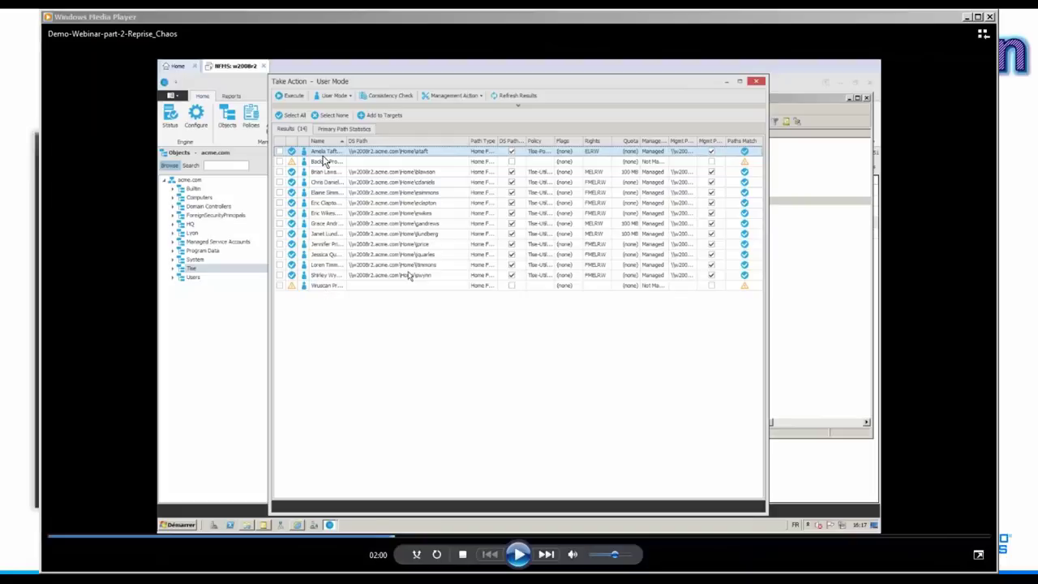
pyautogui.click(518, 554)
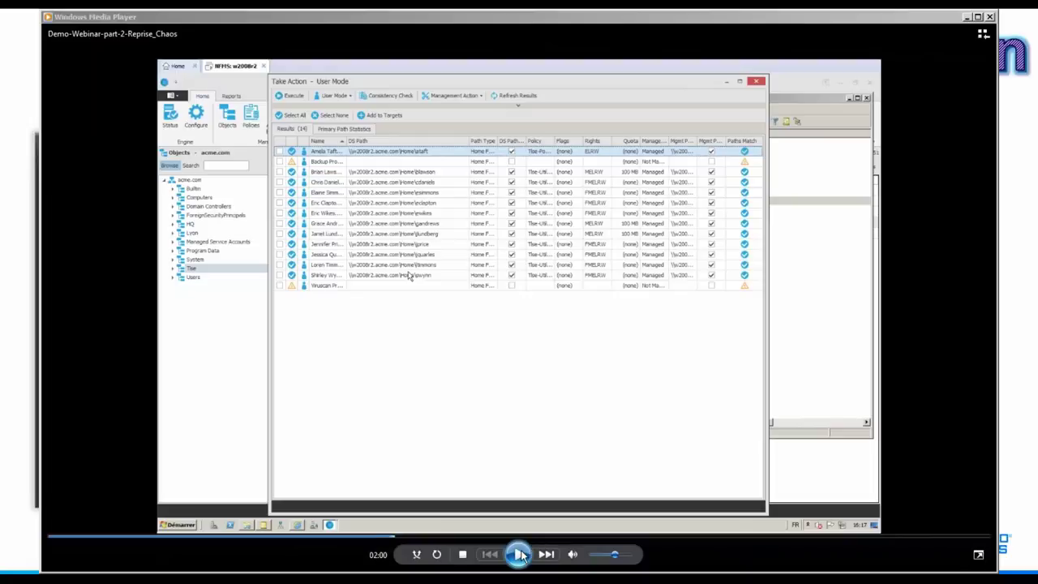
# Play the video on, pausing at a user's home folder profile at about 02:05 and after the management actions list at 02:18
pyautogui.click(521, 554)
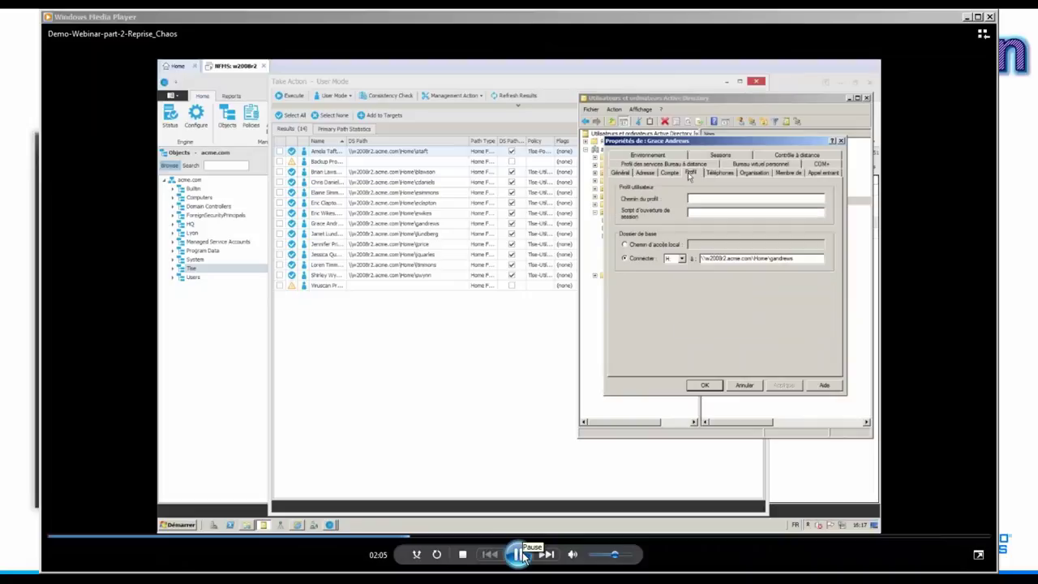
pyautogui.click(522, 557)
pyautogui.click(523, 557)
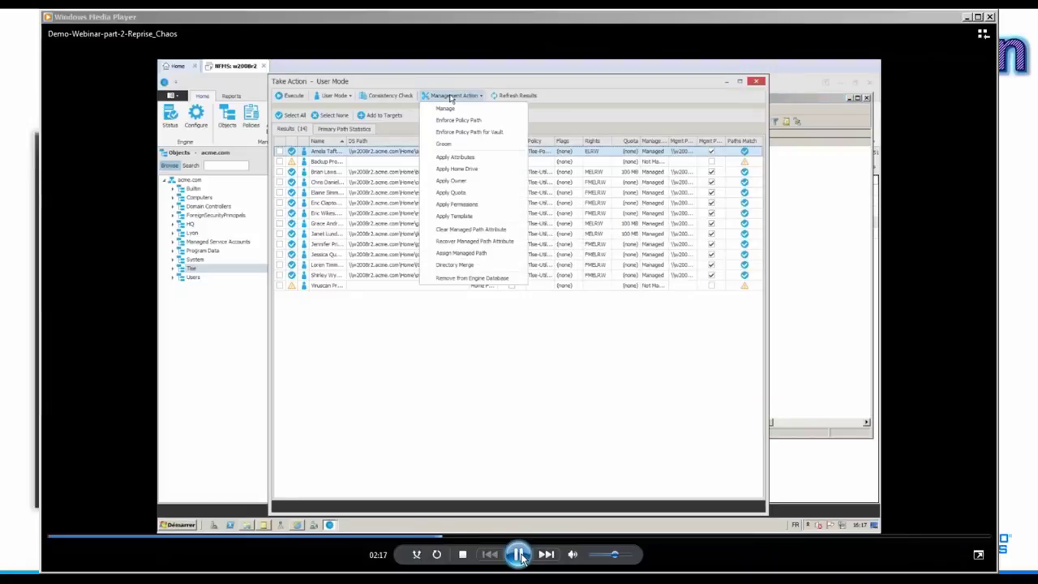
pyautogui.click(520, 557)
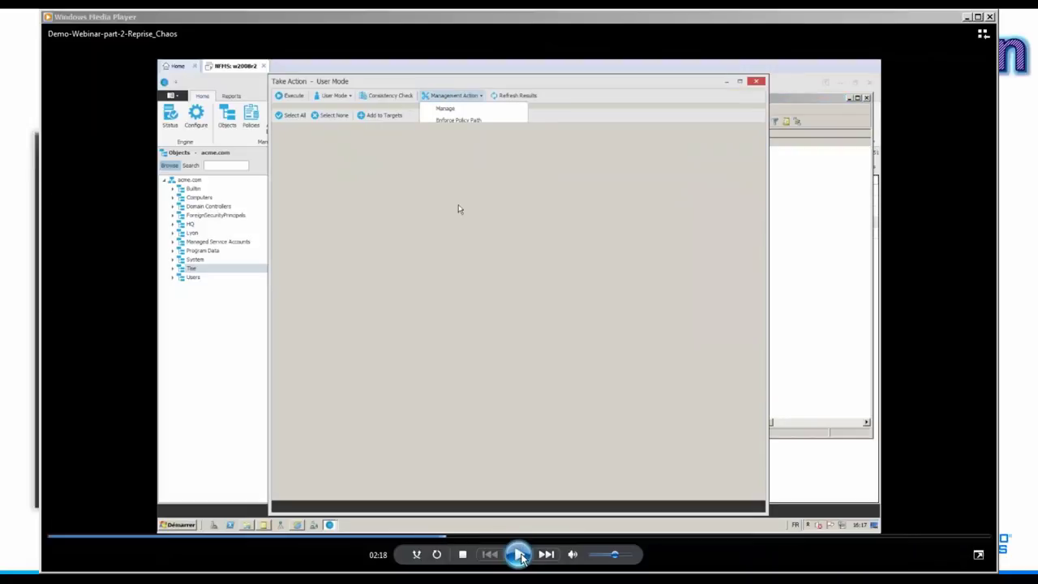
# Play the video on, pausing at the consistency check's rights column at 02:42 and at the Apply Quota options at about 02:50
pyautogui.click(523, 556)
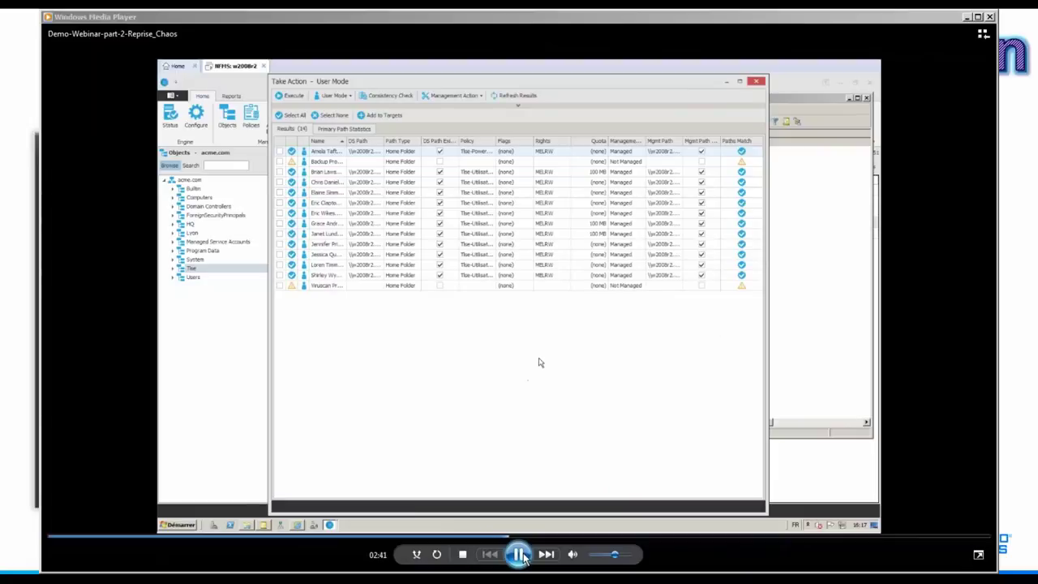
pyautogui.click(520, 556)
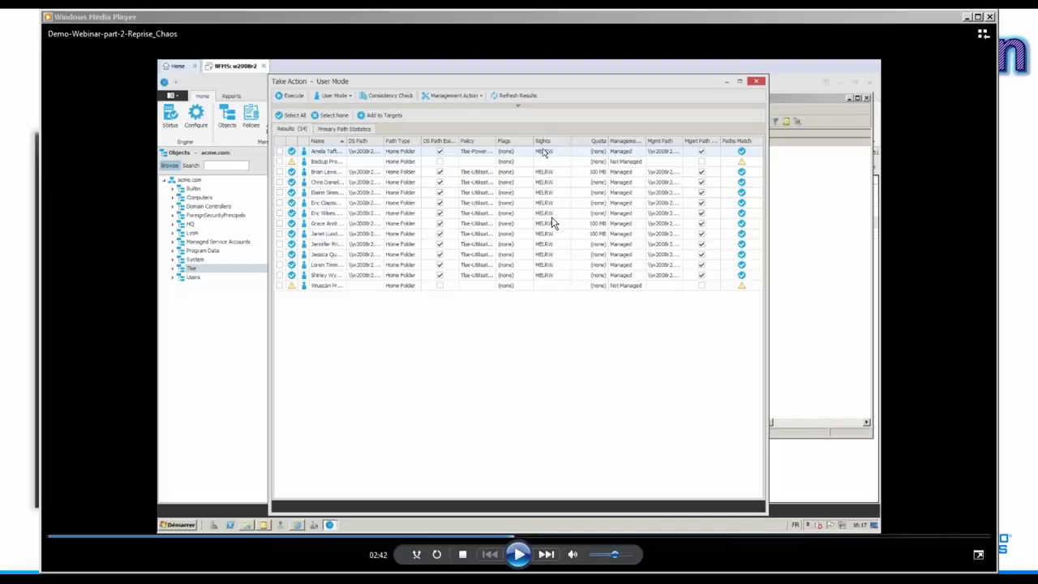
pyautogui.click(520, 555)
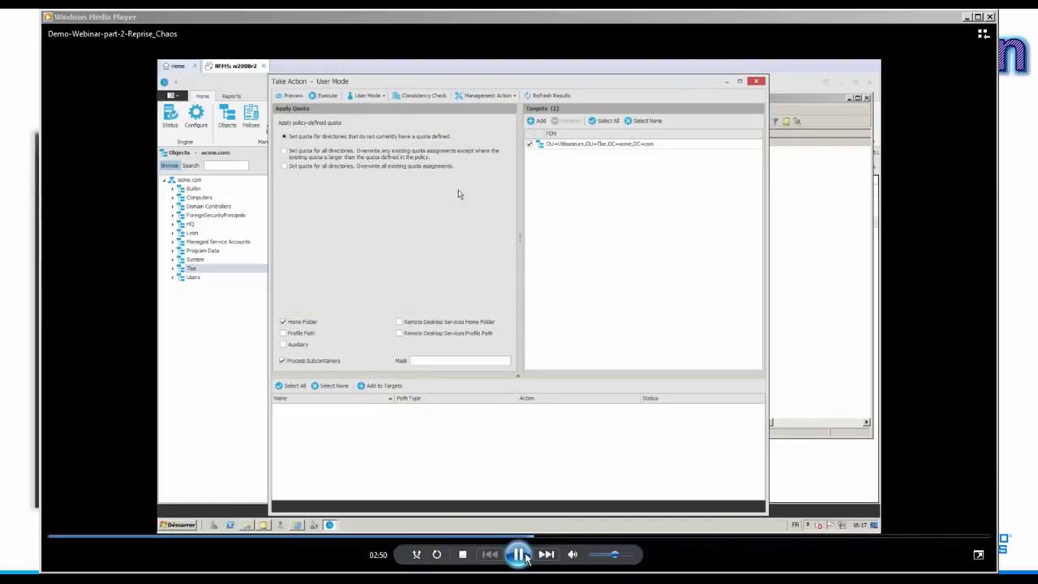
pyautogui.click(523, 556)
# Play the video on to Path Analysis, pausing at the Home share at 03:24 and at a user folder's Quota command at 03:27
pyautogui.click(519, 557)
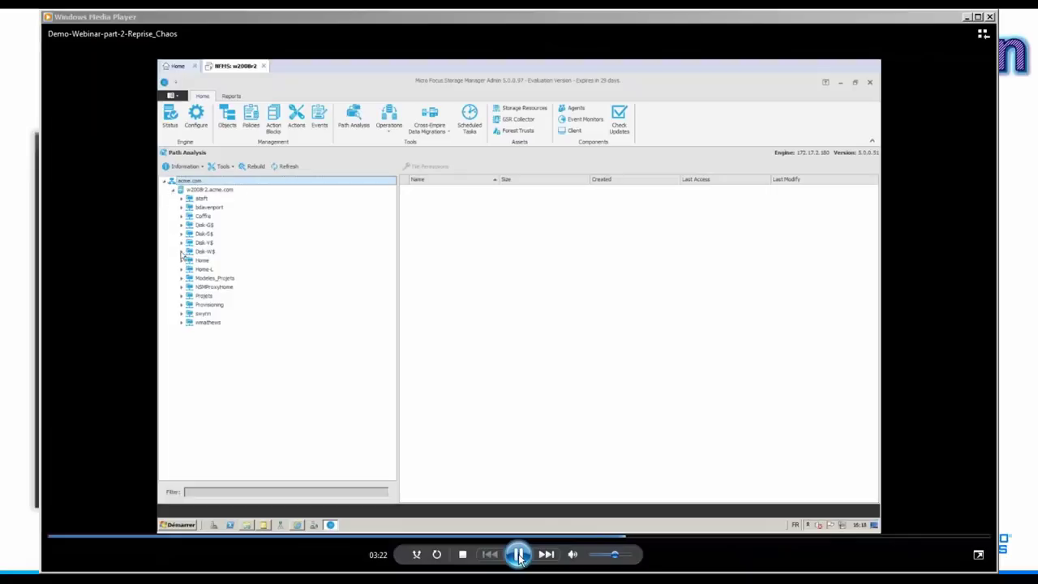
pyautogui.click(519, 556)
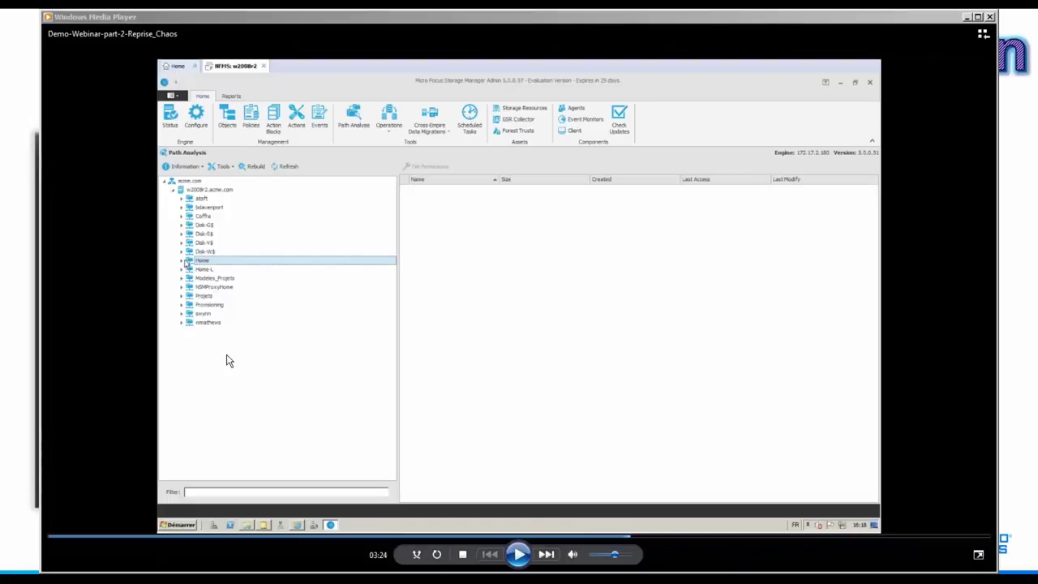
pyautogui.click(516, 557)
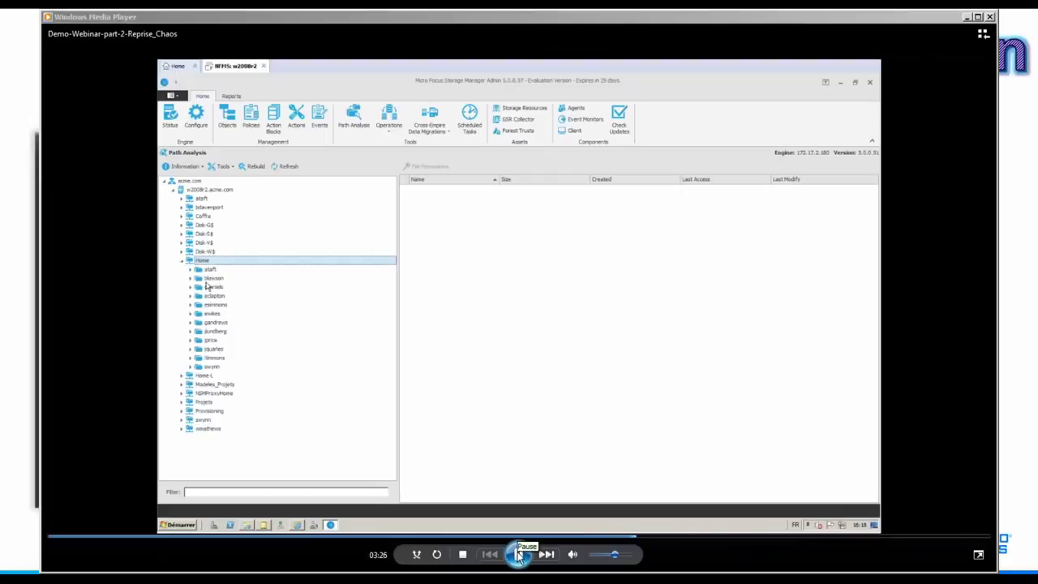
pyautogui.click(519, 555)
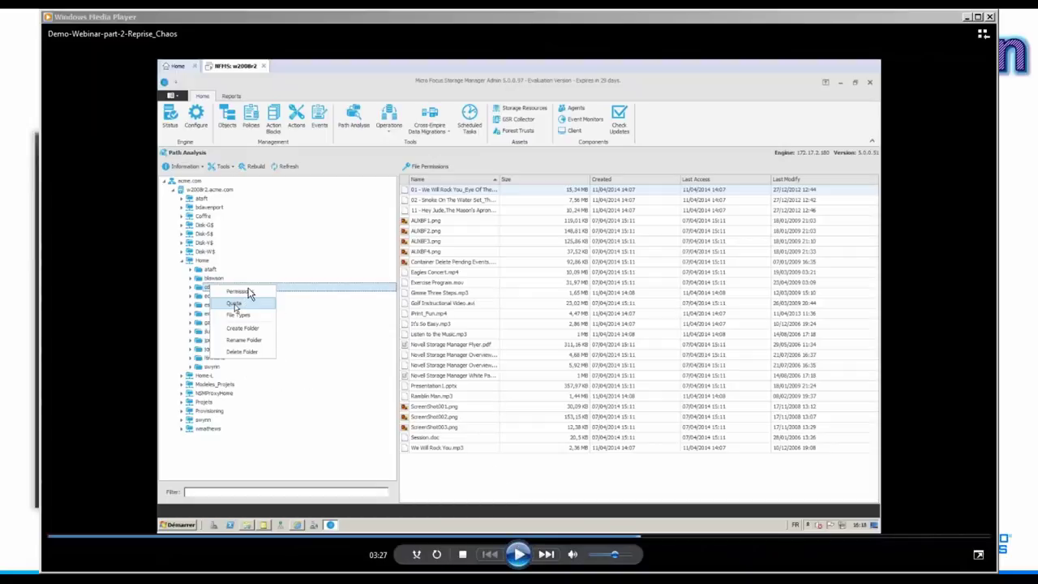
# Play the video on, pausing at the user folder's View Quota dialog at 03:29 and its View File Types list at 03:37
pyautogui.click(519, 554)
pyautogui.click(520, 555)
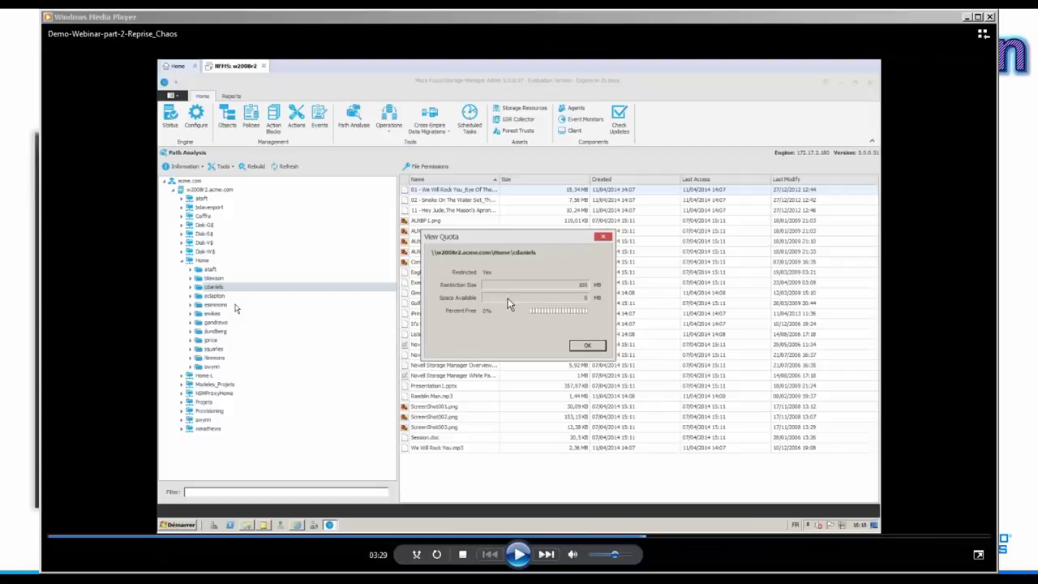
pyautogui.click(522, 566)
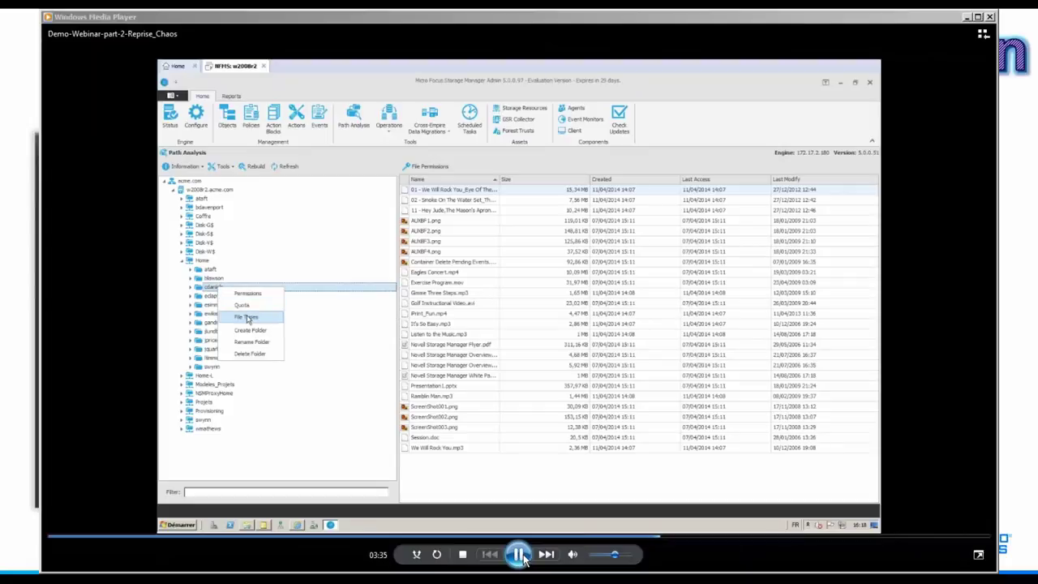
pyautogui.click(522, 558)
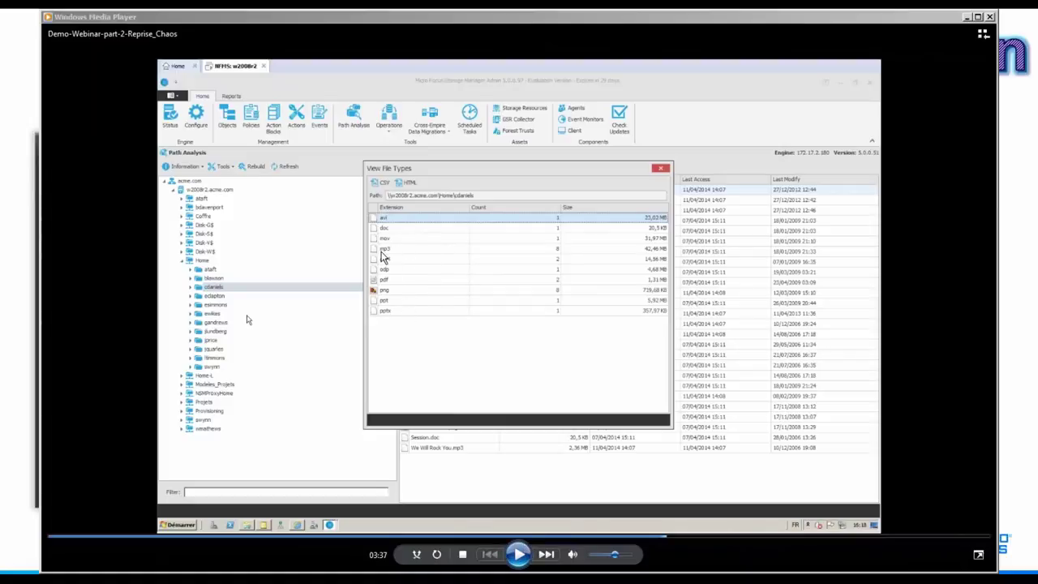
# Play the video on, pausing at the user list at about 03:50, the user's home folder at 04:12 and the vaulted MP3 files at 04:21
pyautogui.click(522, 556)
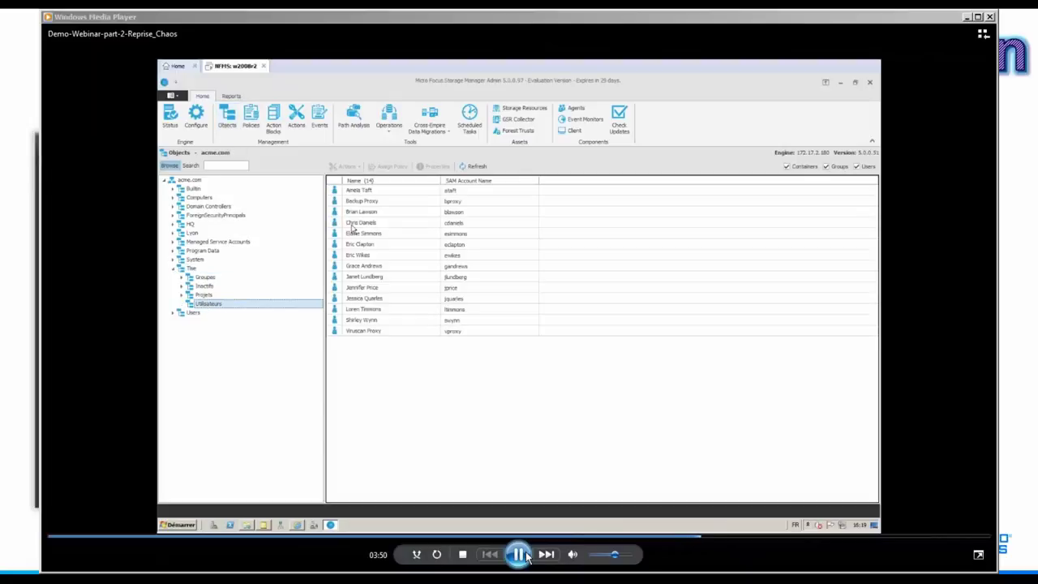
pyautogui.click(525, 555)
pyautogui.click(525, 555)
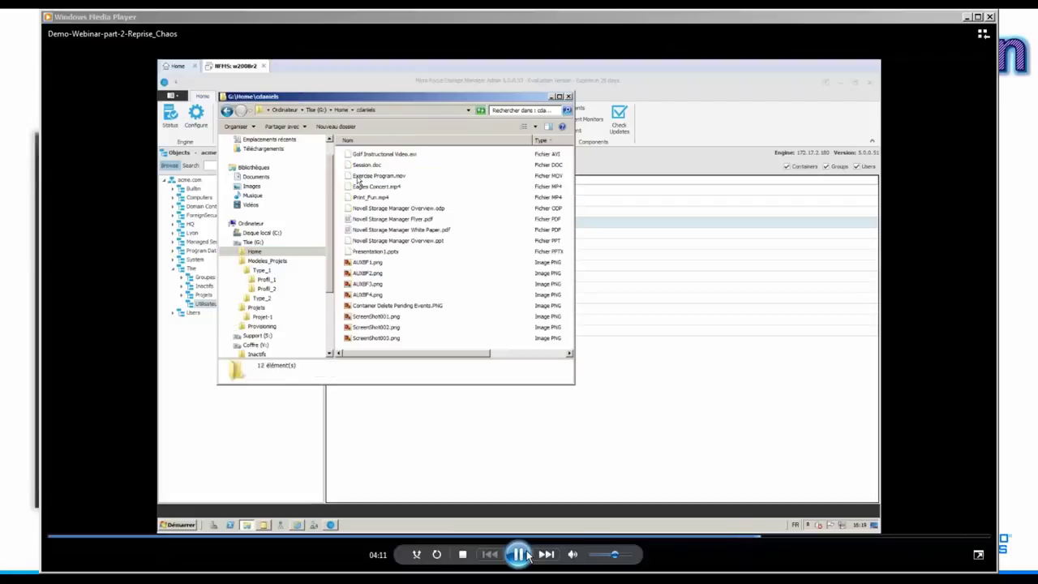
pyautogui.click(527, 555)
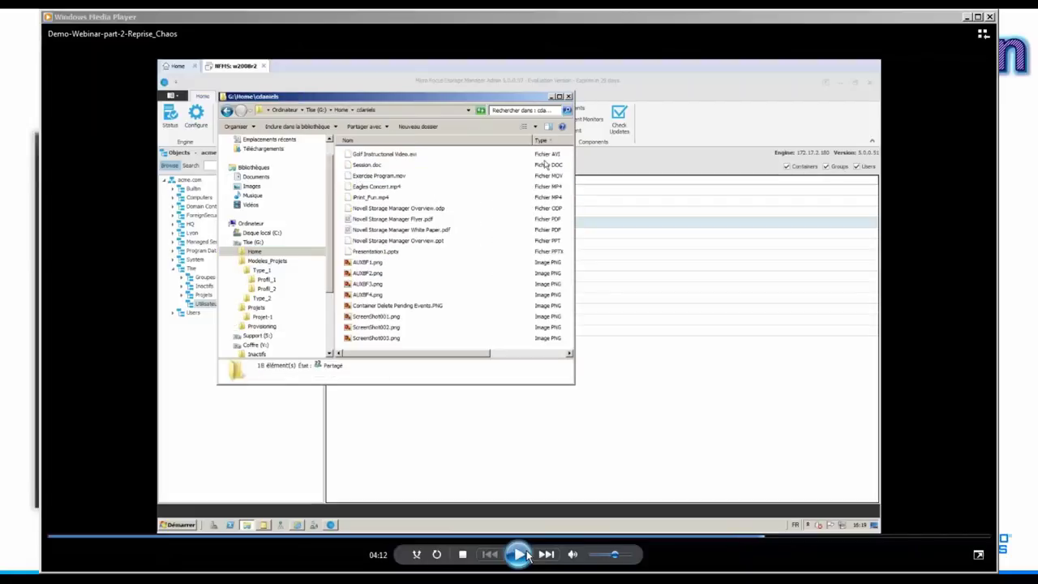
pyautogui.click(527, 555)
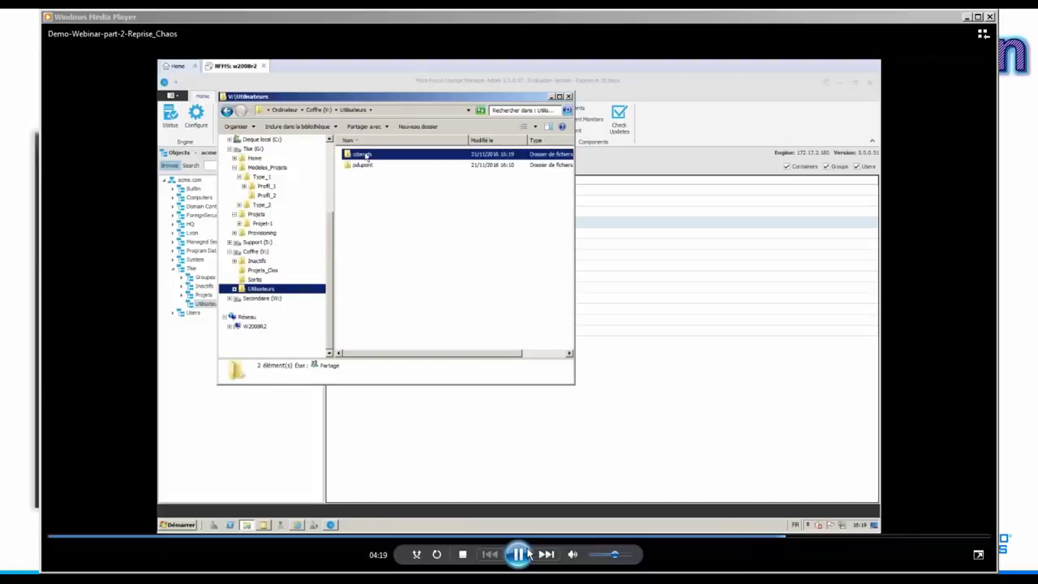
pyautogui.click(519, 553)
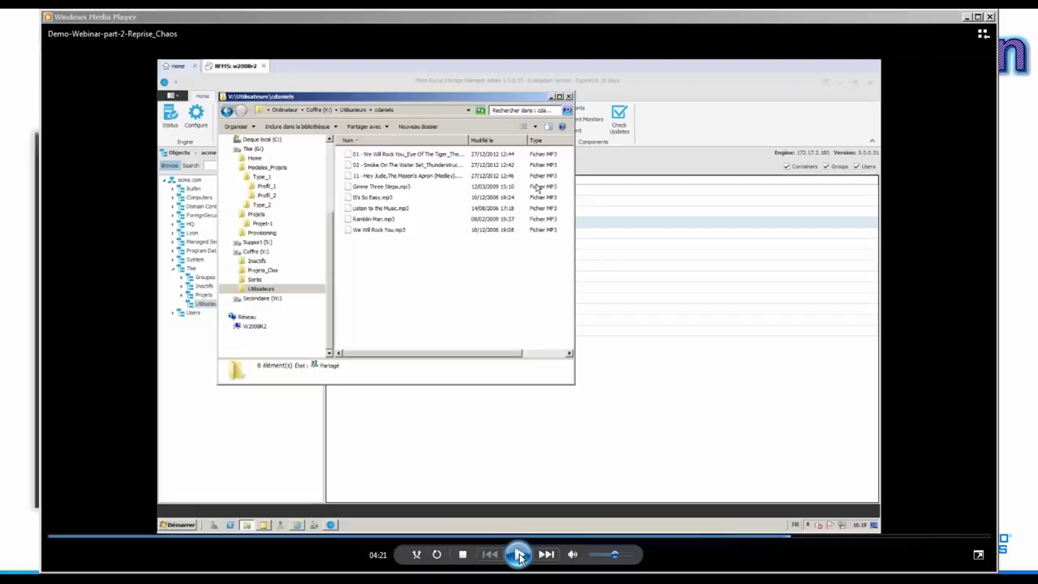
# Play the video on, pausing at the Quota Manager search criteria at 04:26 and at the managed paths' available space at 04:34
pyautogui.click(520, 555)
pyautogui.click(518, 556)
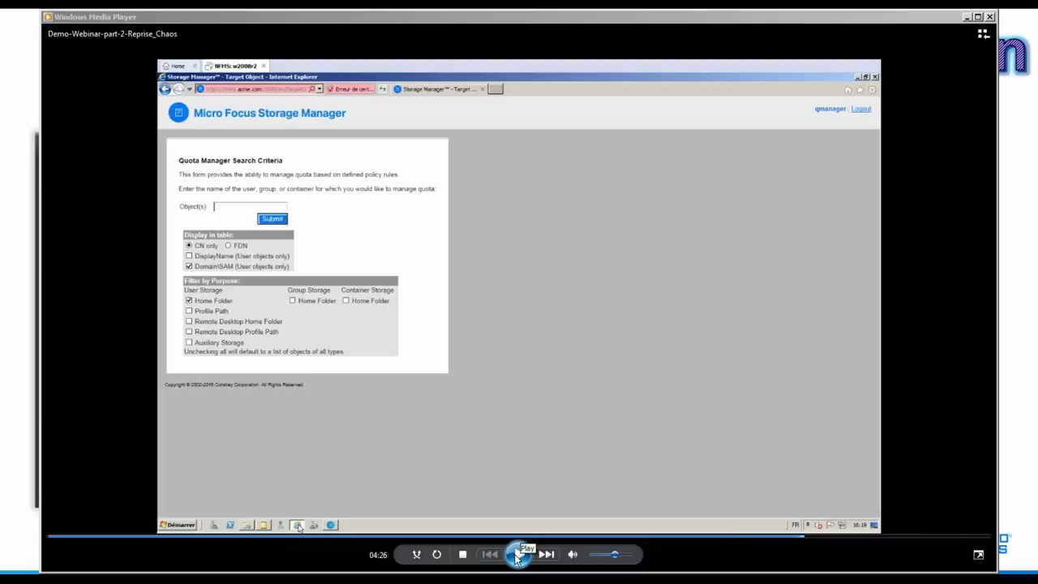
pyautogui.click(517, 555)
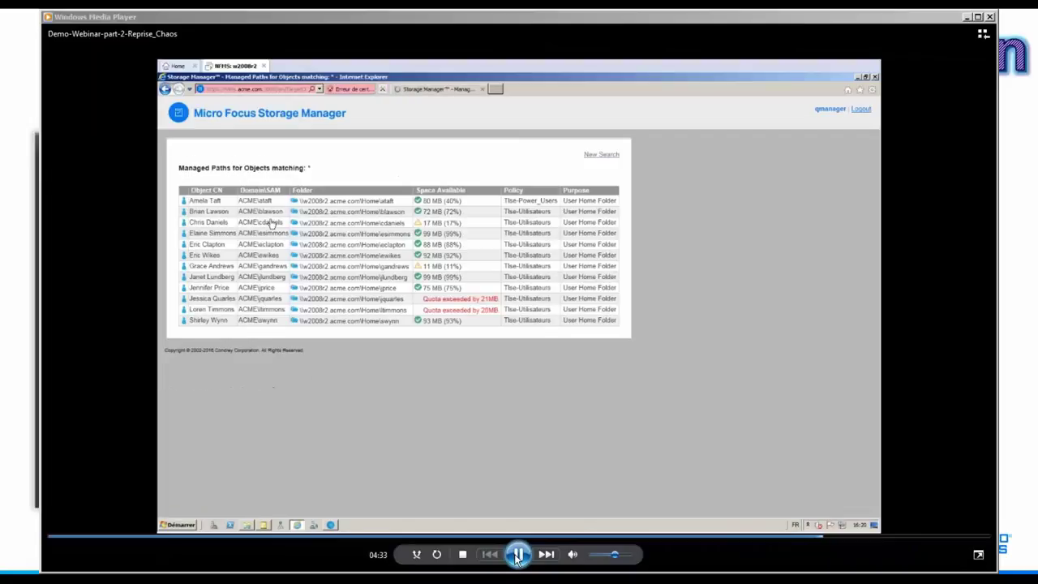
pyautogui.click(517, 555)
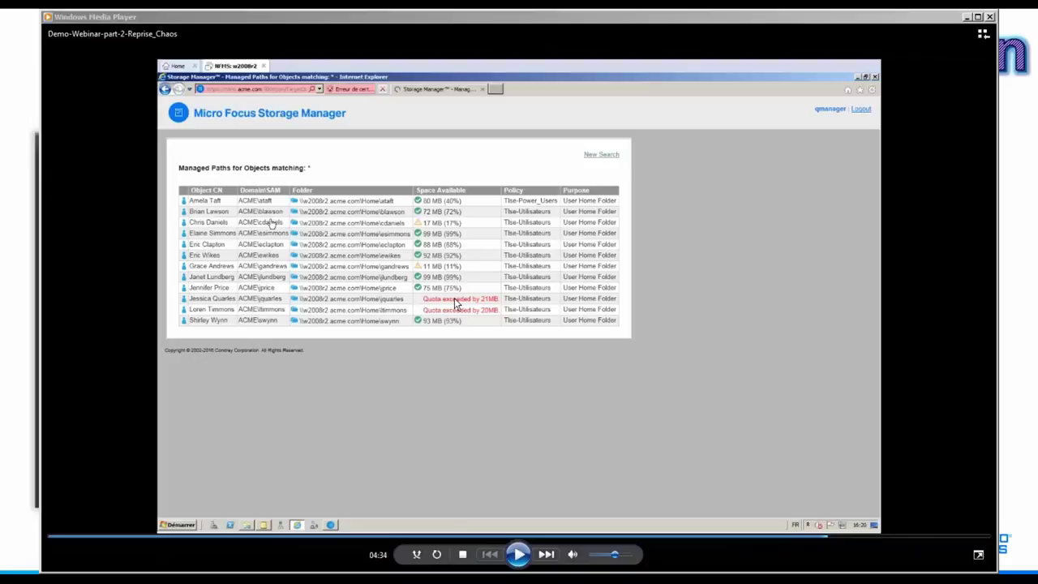
# Play the video on, pausing at a user's home folder statistics at 04:48 and at the 20 MB quota increase at 04:56
pyautogui.click(517, 553)
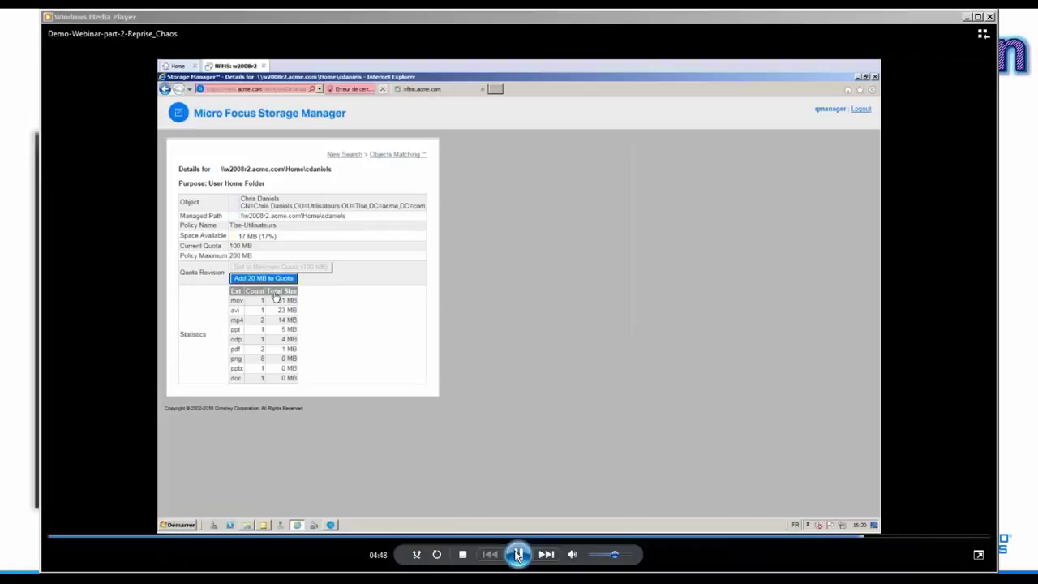
pyautogui.click(517, 554)
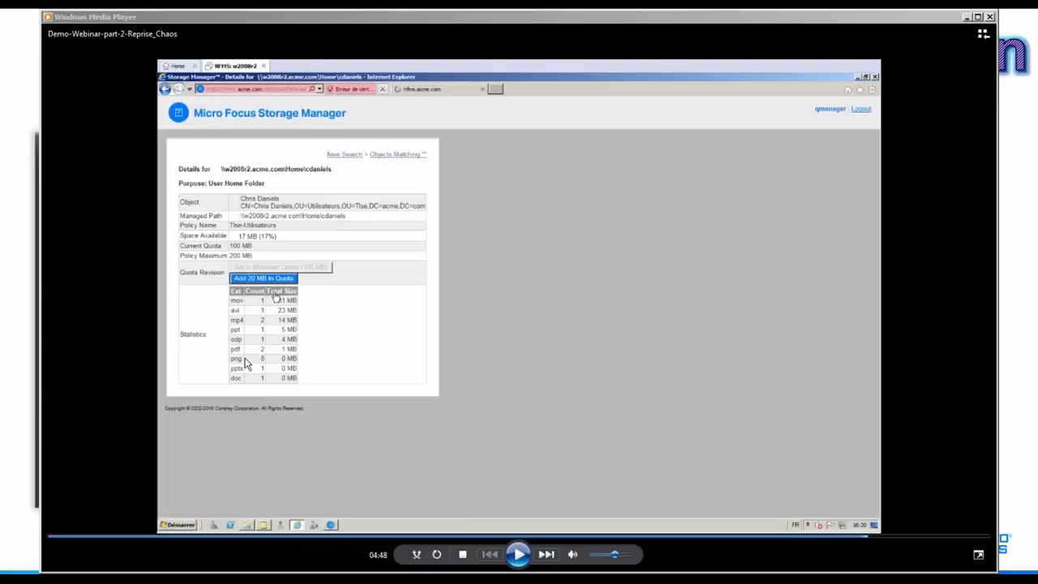
pyautogui.click(520, 558)
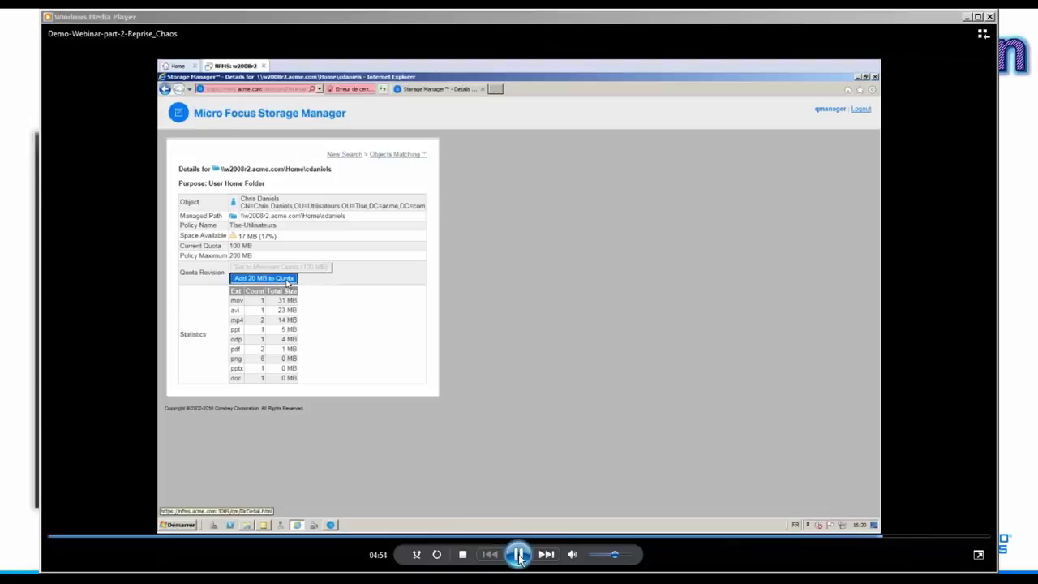
pyautogui.click(519, 555)
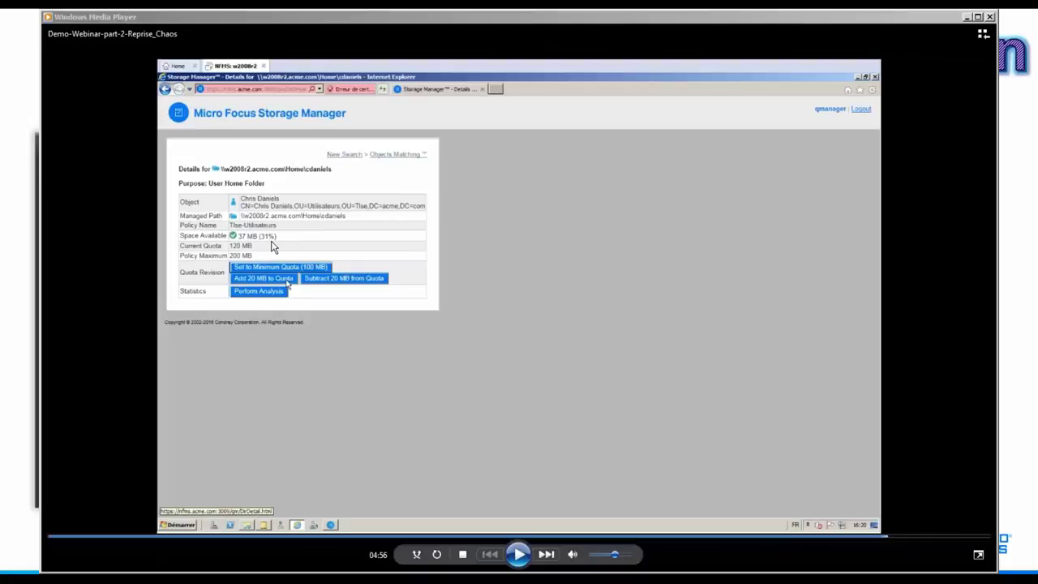
# Play the video on to another user's exceeded quota, pausing at the folder details at about 05:05 and file statistics at about 05:06
pyautogui.click(520, 556)
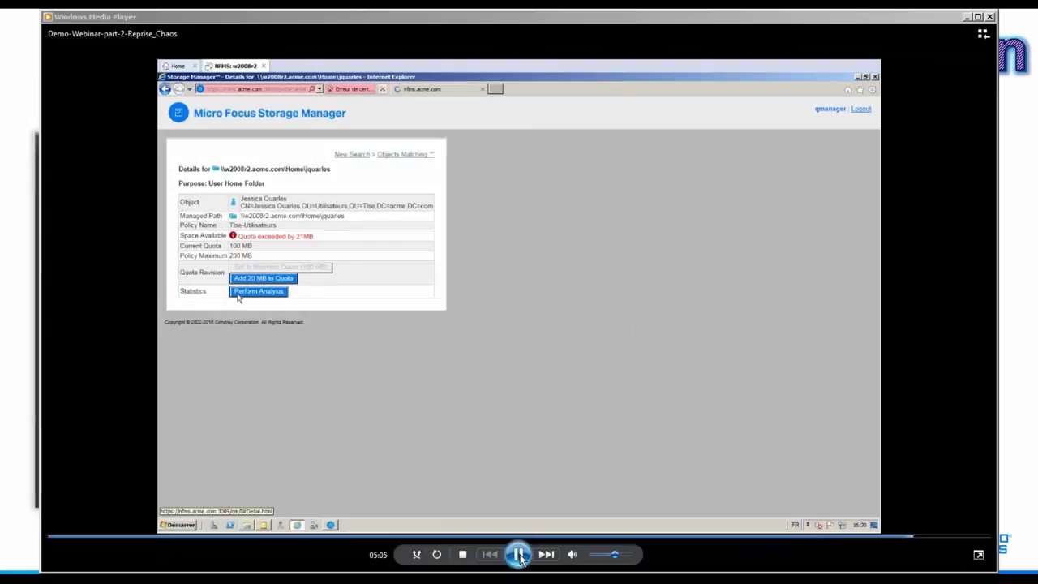
pyautogui.click(519, 554)
pyautogui.click(518, 555)
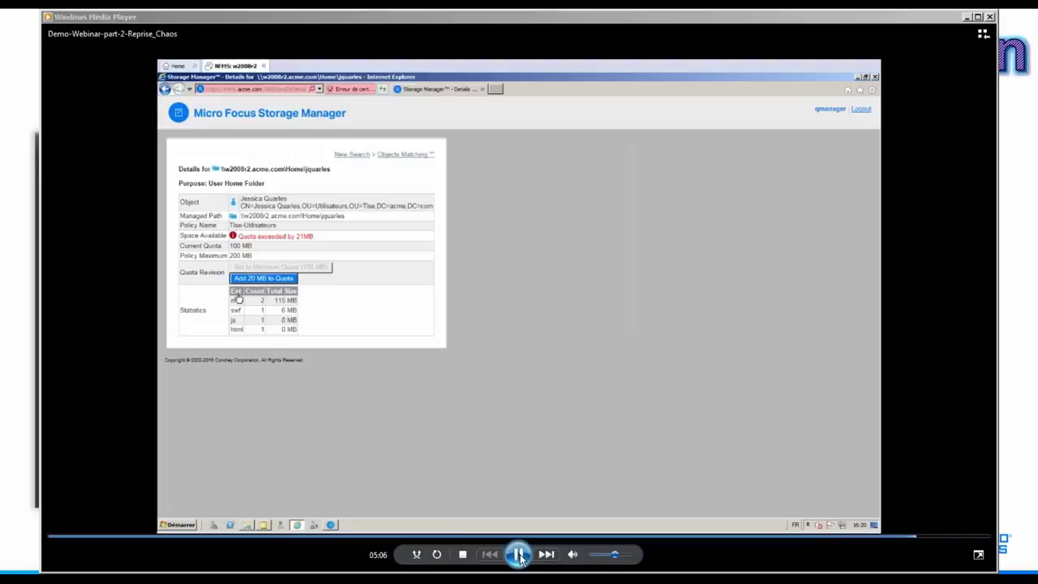
pyautogui.click(520, 555)
# Play the video on, pausing at that user's raised quota at 05:16 and at a third user's file type statistics at 05:30
pyautogui.click(519, 554)
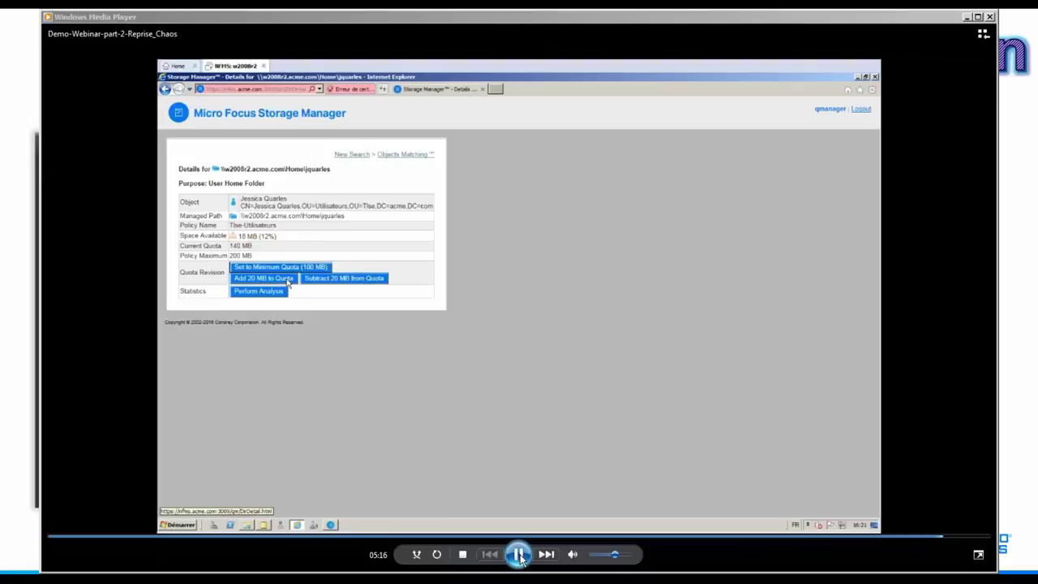
pyautogui.click(519, 554)
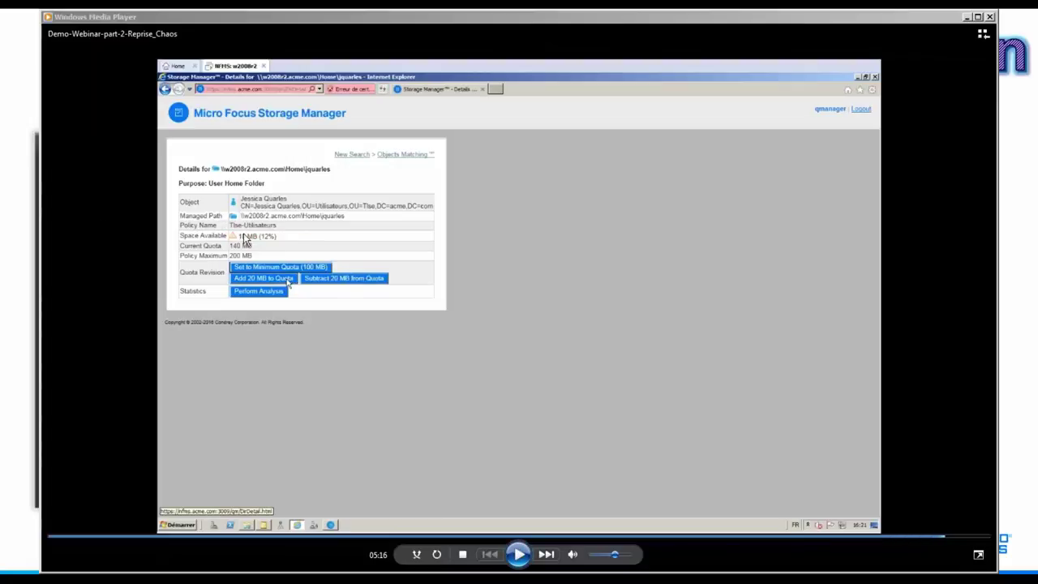
pyautogui.click(520, 556)
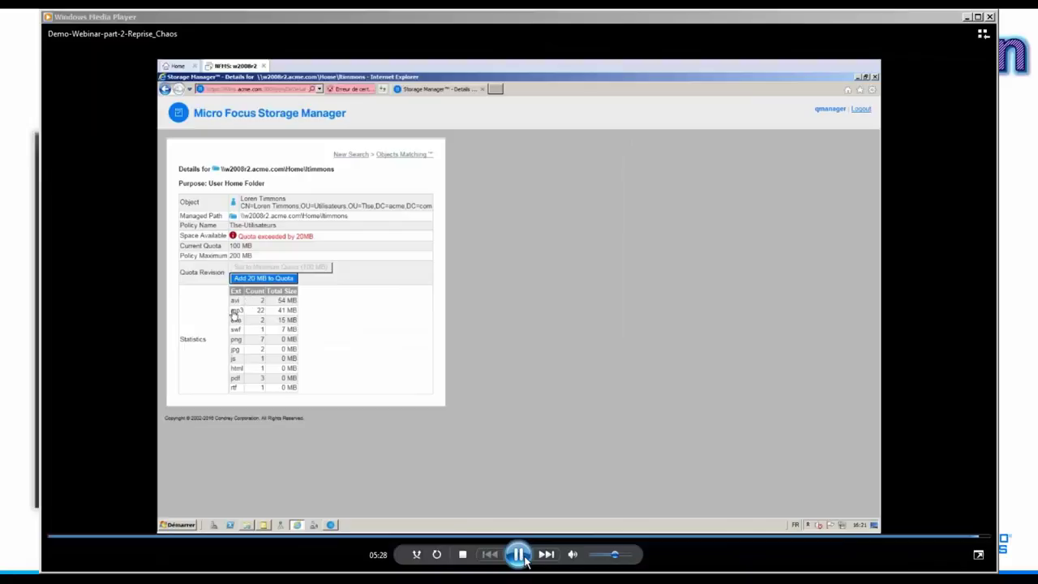
pyautogui.click(524, 559)
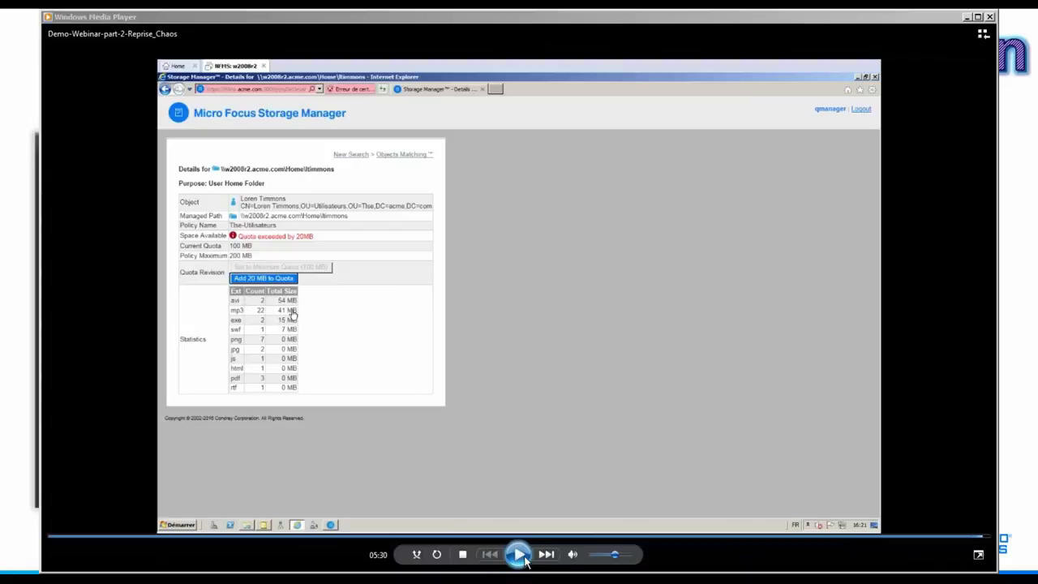